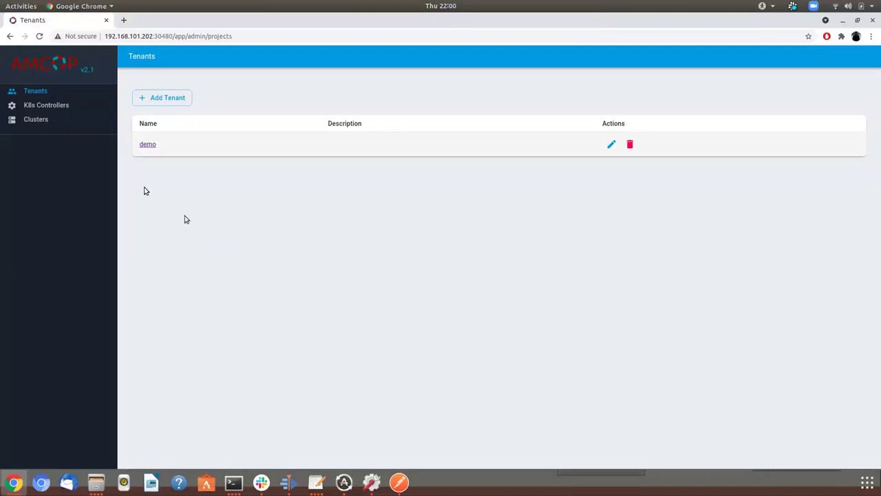
pyautogui.click(38, 120)
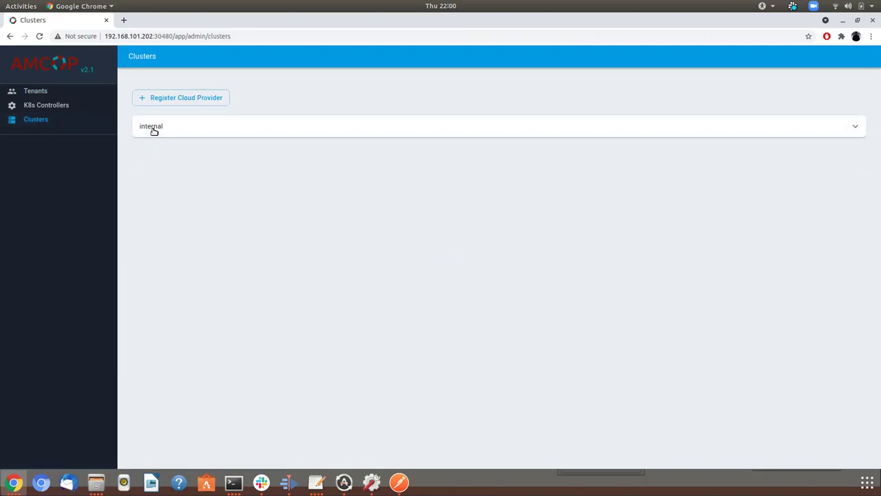
pyautogui.click(154, 130)
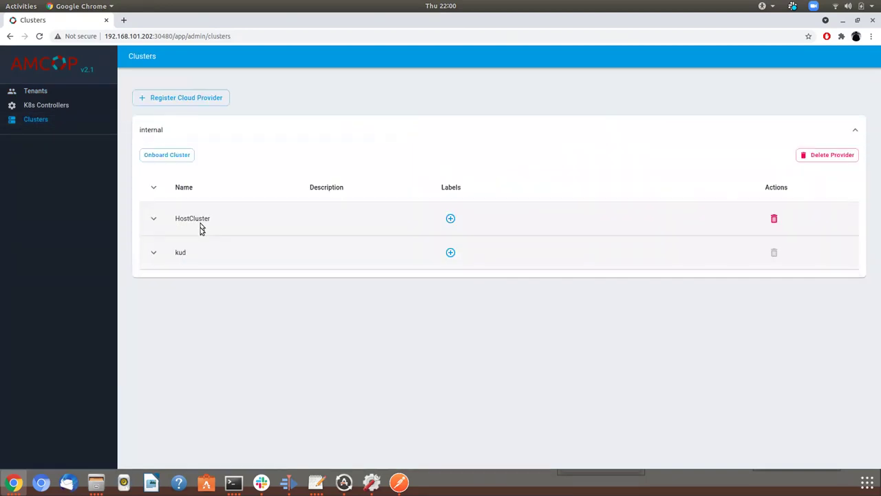
pyautogui.doubleClick(178, 253)
pyautogui.click(35, 92)
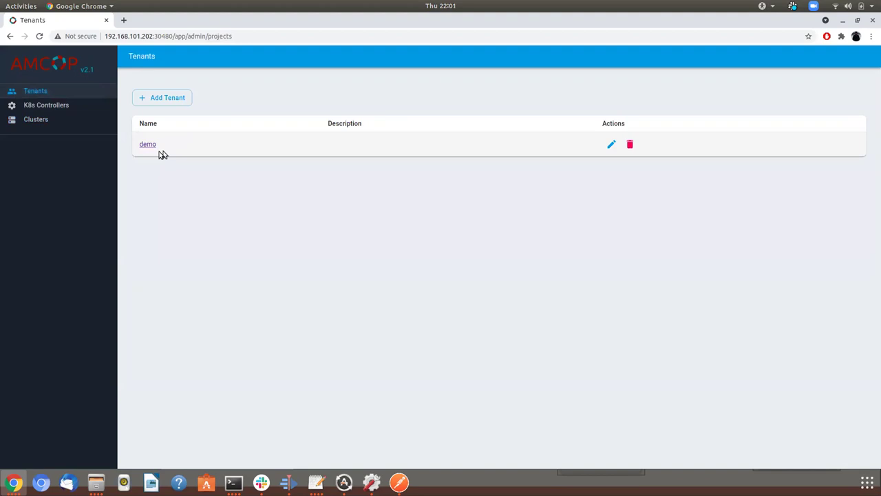
# Start a new service named sql in the demo tenant's services
pyautogui.click(147, 143)
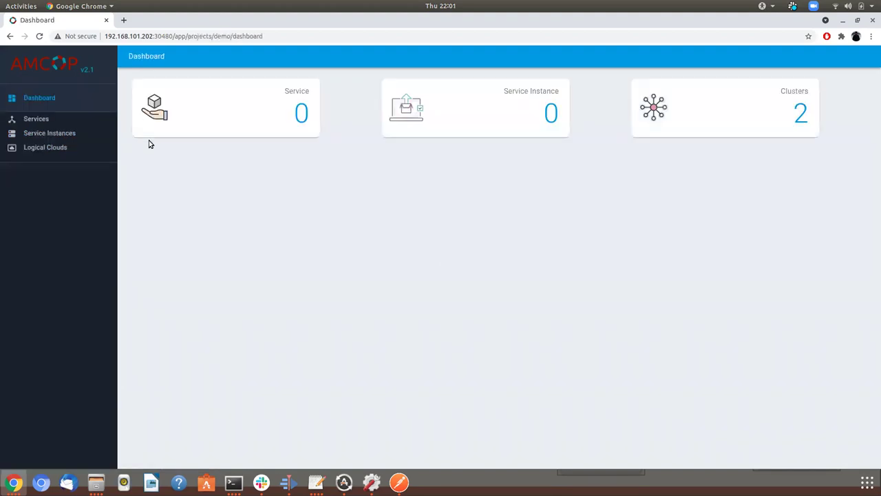
pyautogui.click(39, 119)
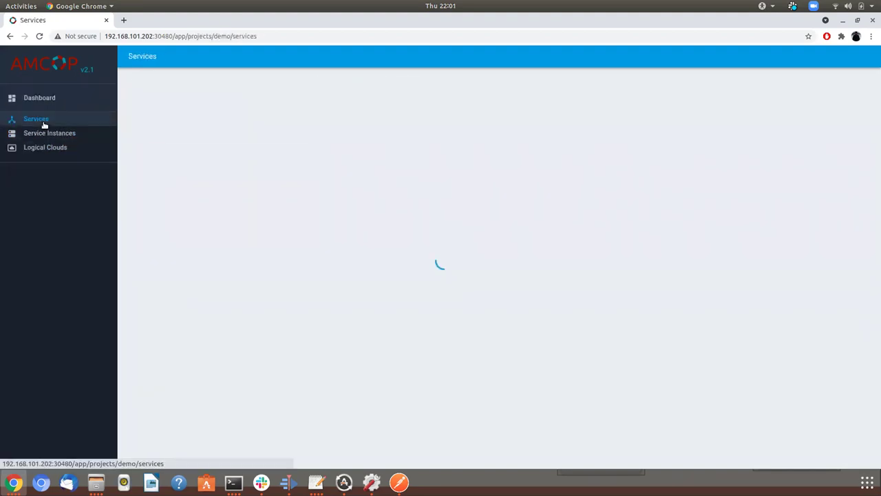
pyautogui.click(167, 87)
pyautogui.click(256, 115)
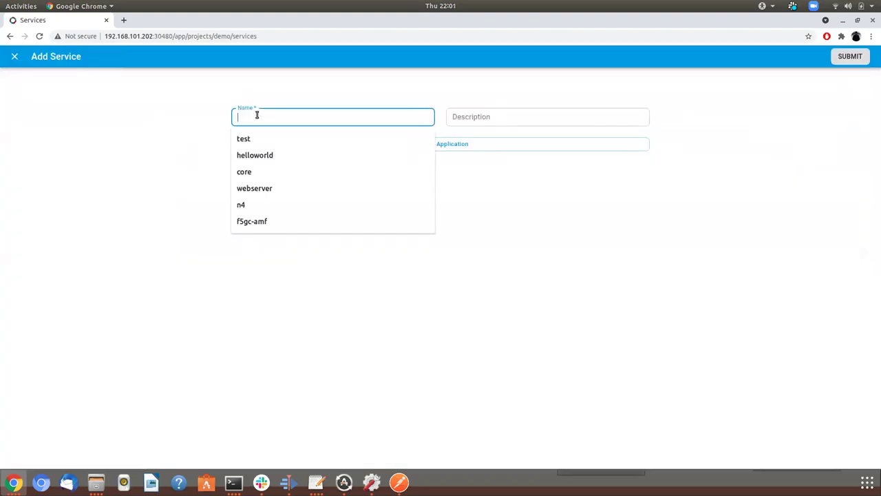
pyautogui.write('s')
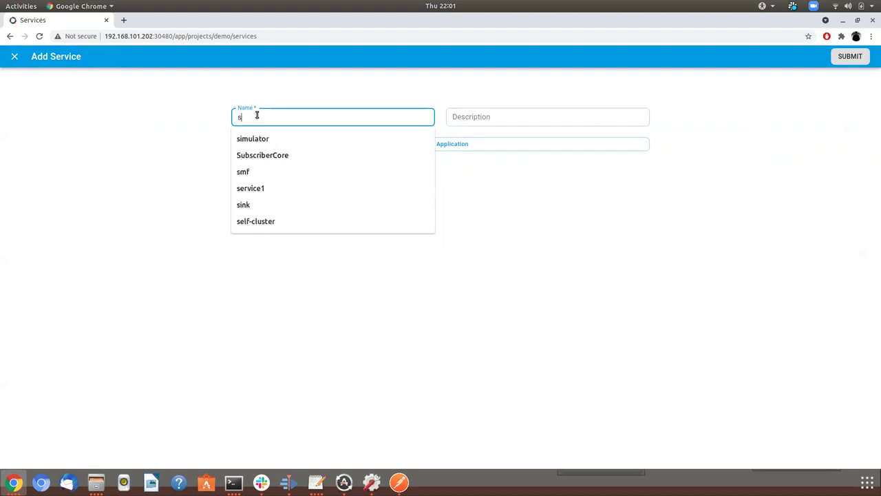
pyautogui.write('q')
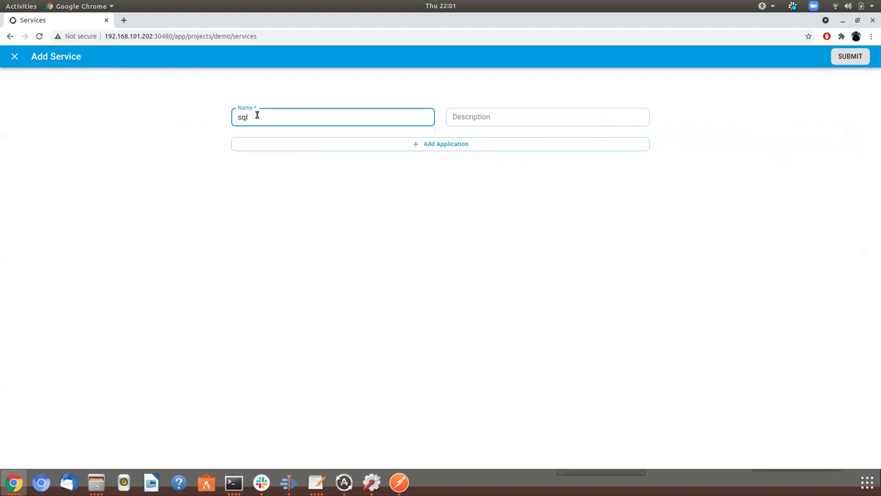
# Add a mysql application to the sql service
pyautogui.click(319, 150)
pyautogui.click(400, 244)
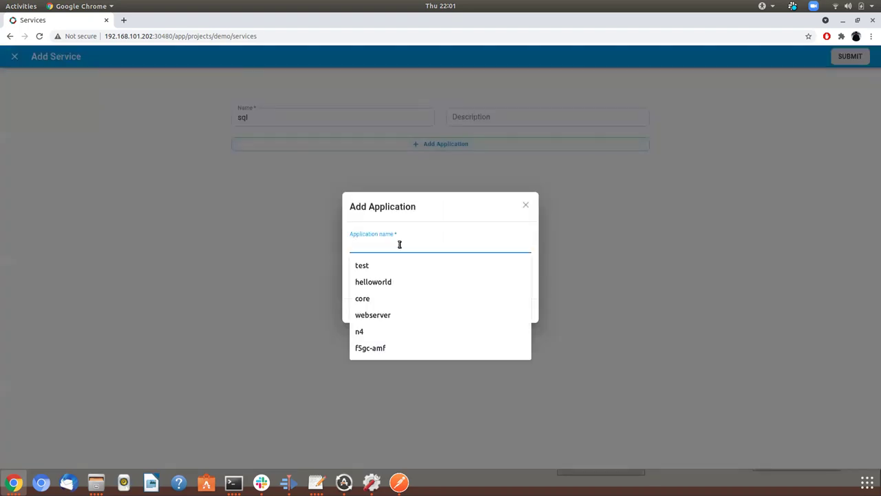
pyautogui.write('mys')
pyautogui.press('Down')
pyautogui.press('Return')
pyautogui.click(518, 311)
# Attach mysql-8.8.1.tgz and mysql-profile.tar.gz to mysql and submit the service
pyautogui.click(321, 161)
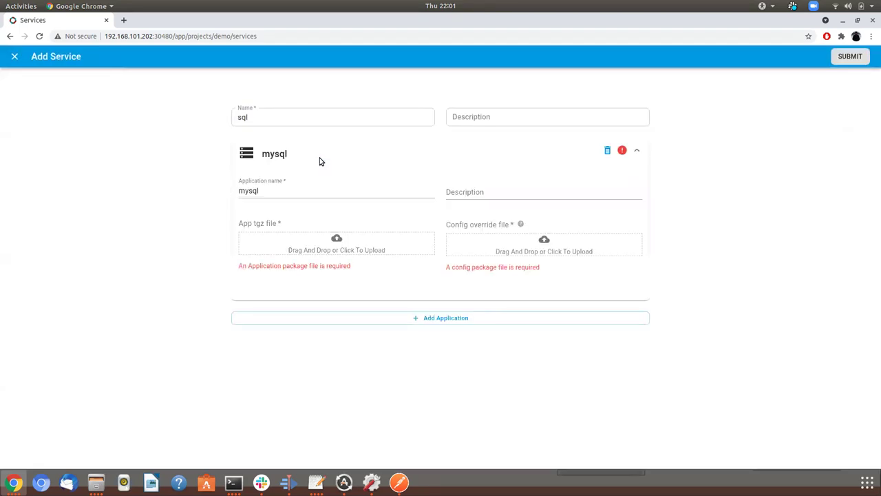
pyautogui.click(294, 247)
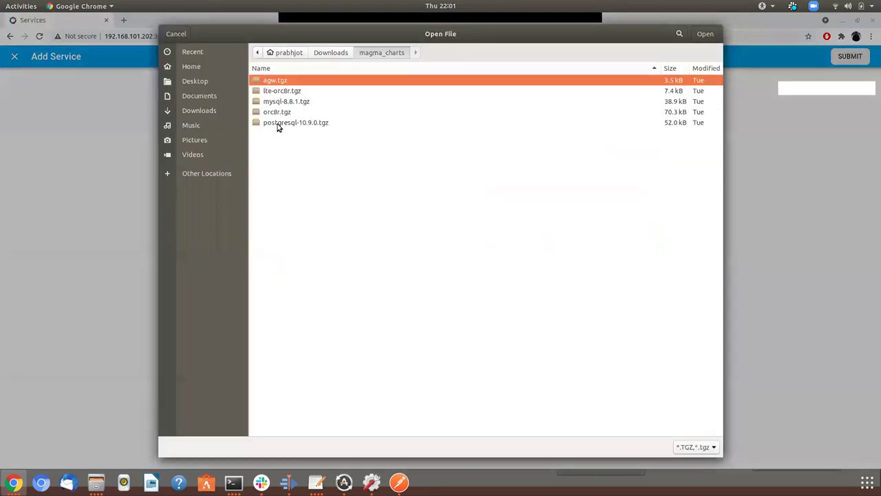
pyautogui.doubleClick(279, 102)
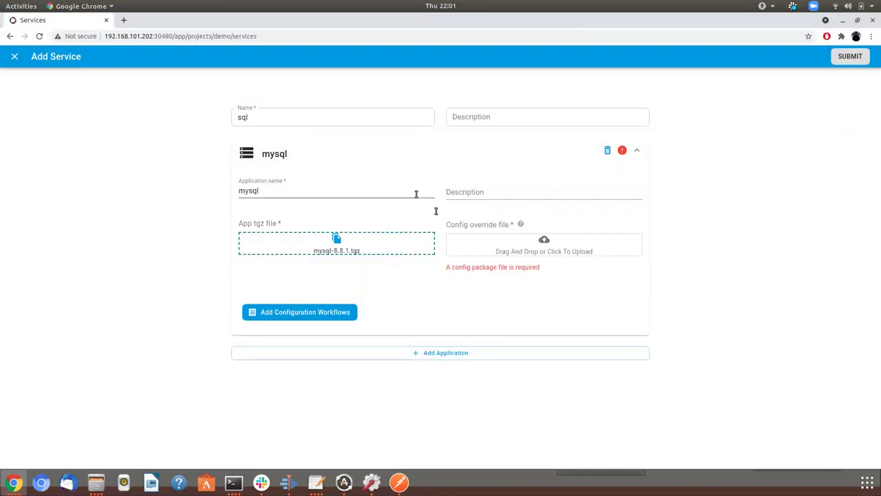
pyautogui.click(511, 252)
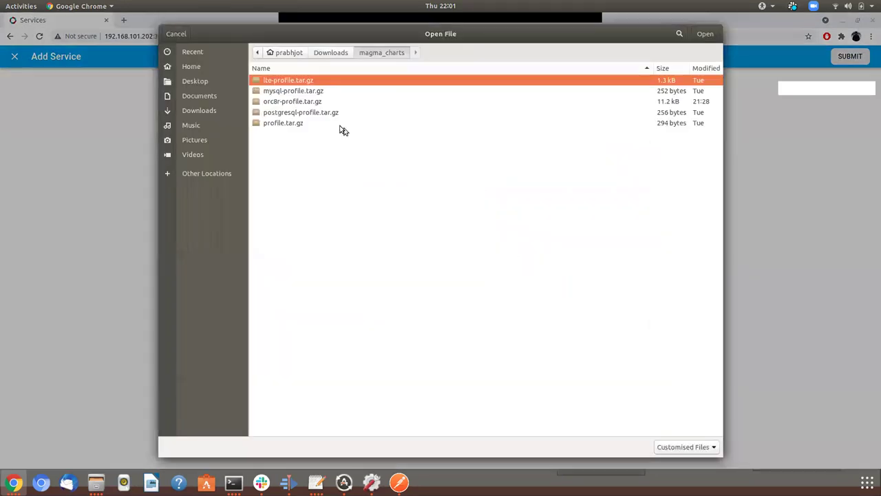
pyautogui.doubleClick(292, 92)
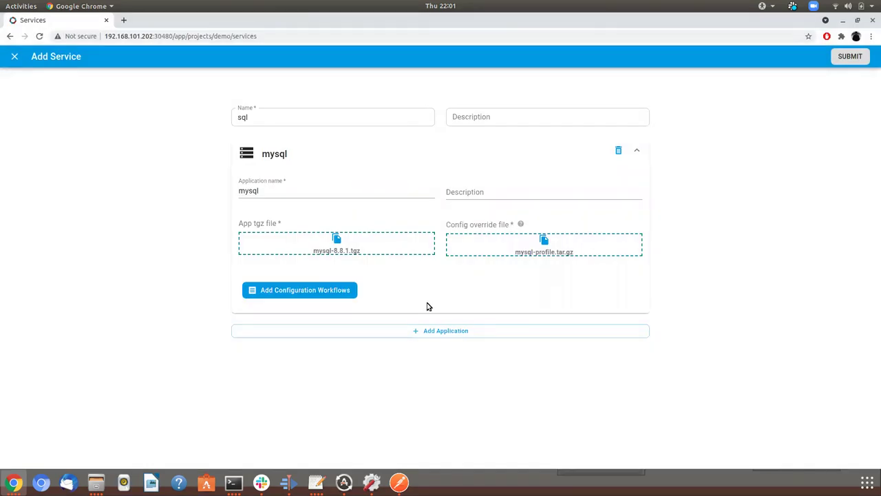
pyautogui.click(848, 57)
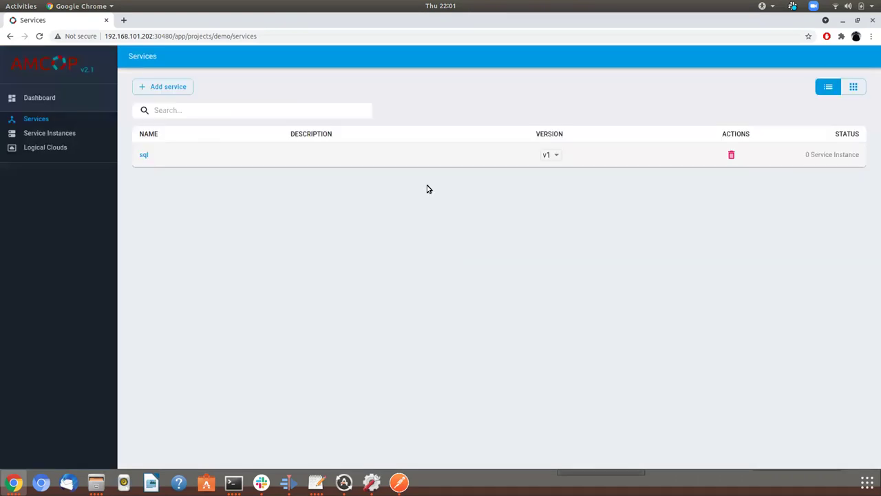
# Start another service named postgres
pyautogui.click(159, 88)
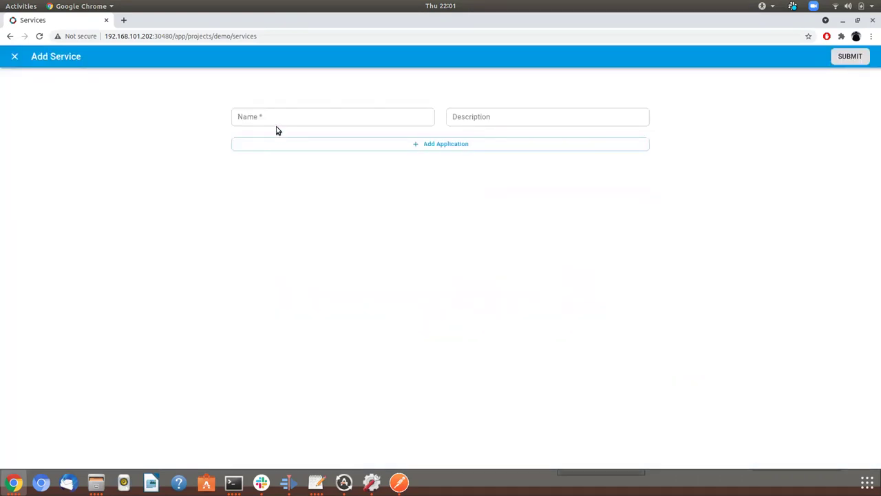
pyautogui.click(278, 123)
pyautogui.write('pos')
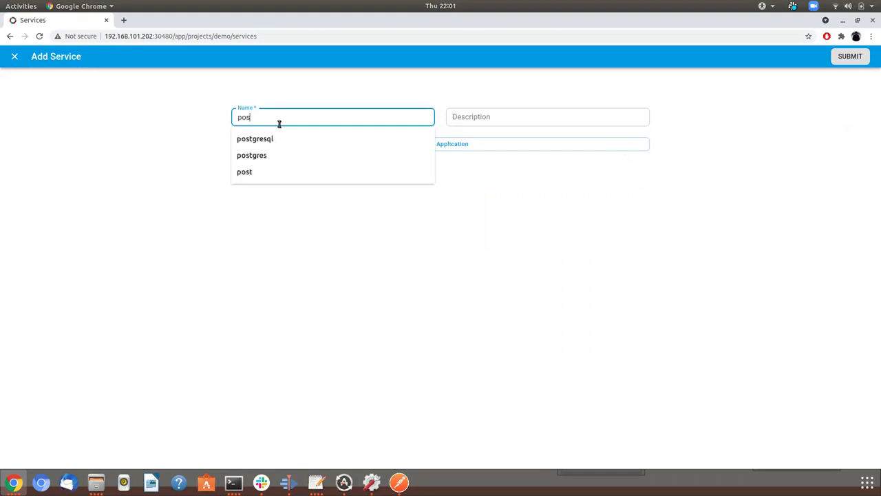
pyautogui.write('tgresql')
pyautogui.press('Tab')
pyautogui.press('Tab')
pyautogui.press('Return')
# Add a postgresql application to the postgres service
pyautogui.click(372, 240)
pyautogui.write('po')
pyautogui.click(419, 265)
pyautogui.press('Return')
pyautogui.click(335, 245)
# Attach postgresql-10.9.0.tgz and postgresql-profile.tar.gz and submit the postgres service
pyautogui.click(288, 123)
pyautogui.doubleClick(288, 122)
pyautogui.click(543, 246)
pyautogui.doubleClick(305, 114)
pyautogui.click(859, 58)
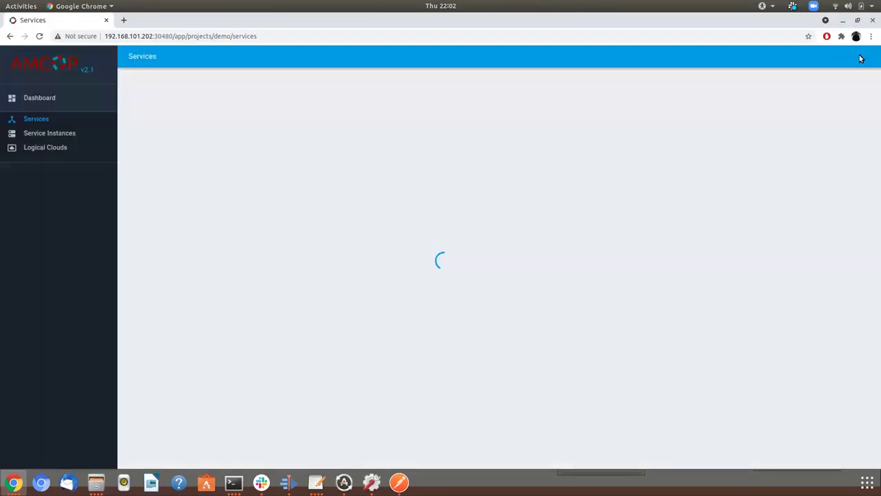
pyautogui.click(160, 88)
# Name the new service MagmaController
pyautogui.click(278, 120)
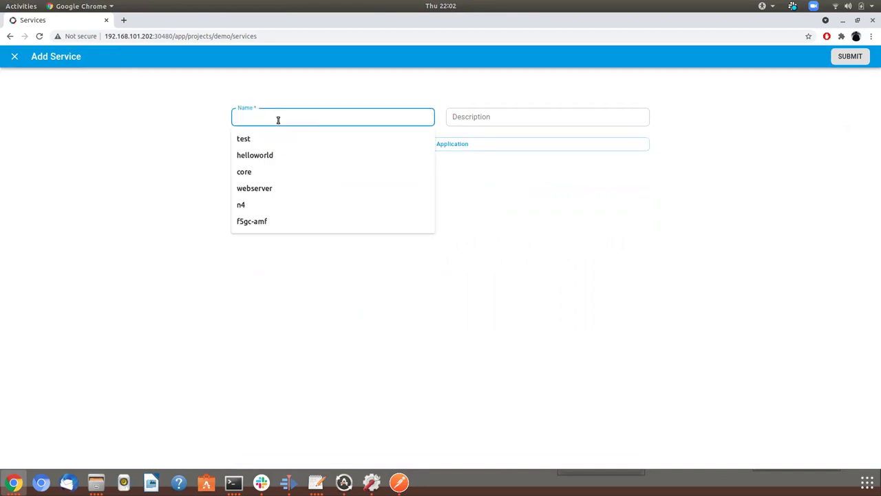
pyautogui.write('Magma')
pyautogui.press('Down')
pyautogui.press('Down')
pyautogui.press('Tab')
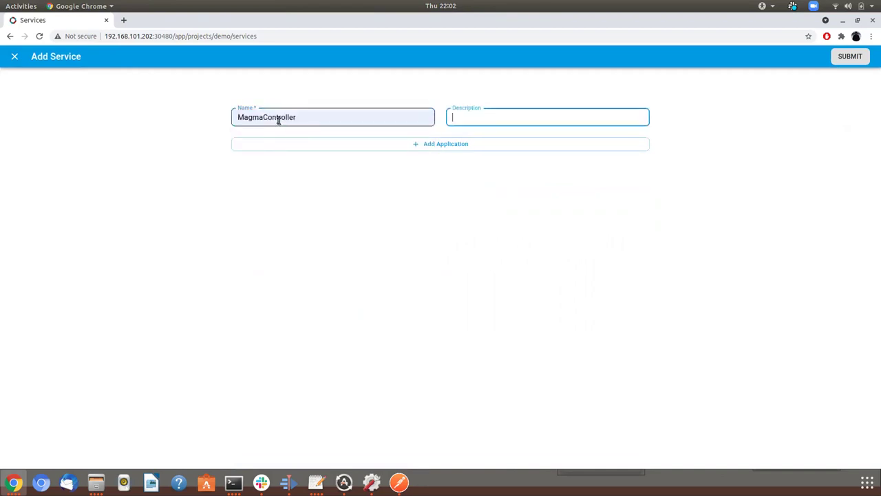
# Add an orc8r application with orc8r.tgz and orc8r-profile.tar.gz attached
pyautogui.click(379, 147)
pyautogui.click(383, 248)
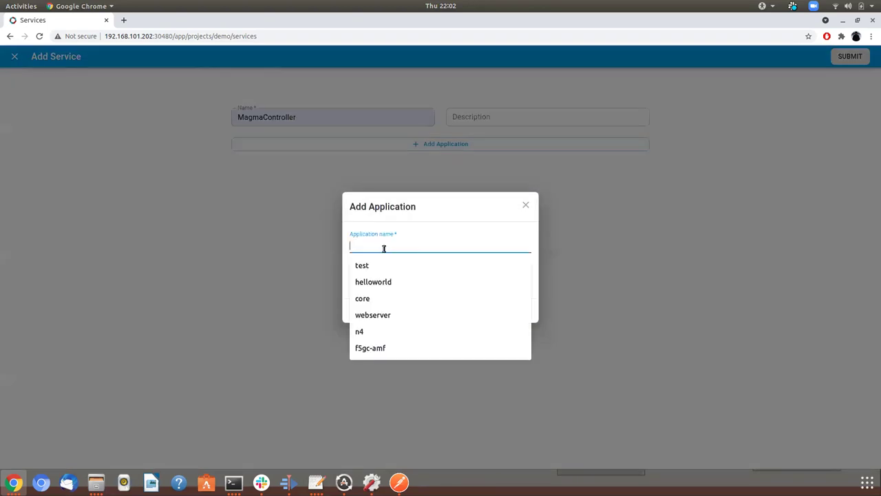
pyautogui.write('or')
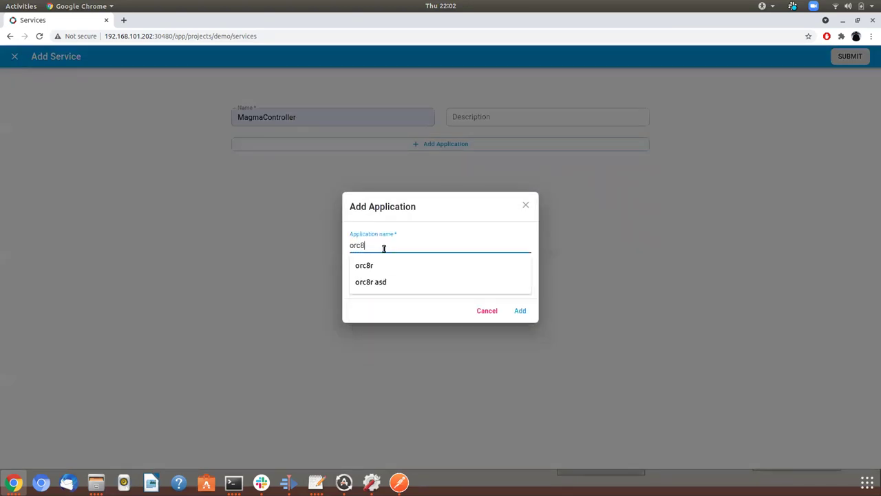
pyautogui.write('c8')
pyautogui.press('Down')
pyautogui.press('Return')
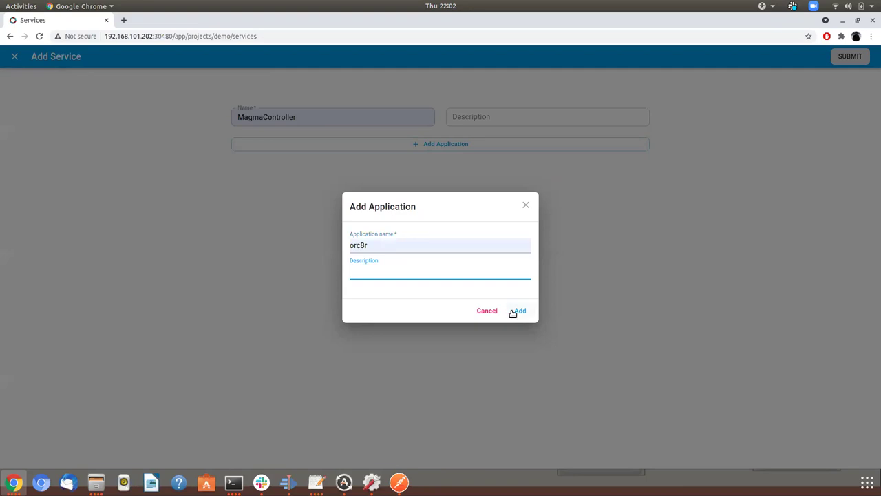
pyautogui.click(519, 310)
pyautogui.click(325, 152)
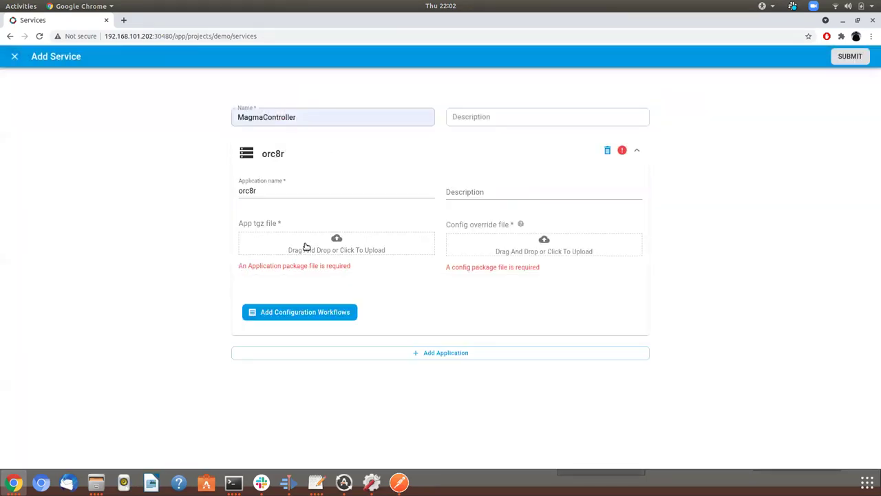
pyautogui.click(306, 247)
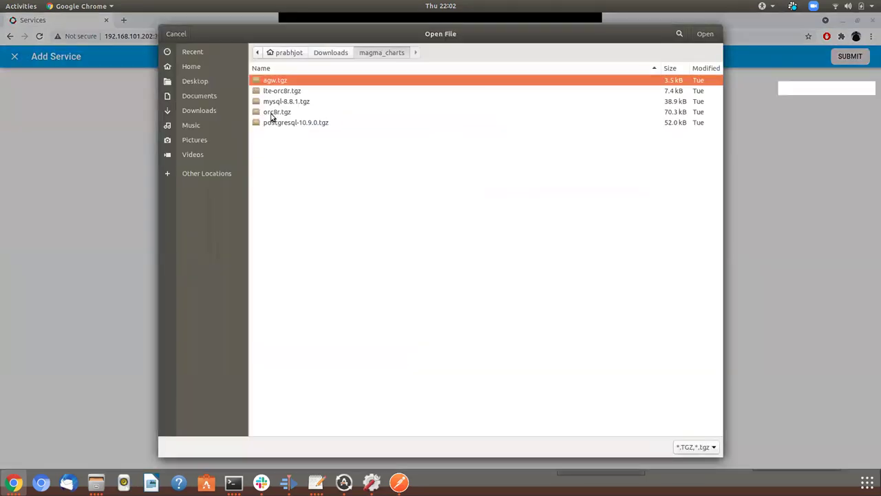
pyautogui.doubleClick(272, 112)
pyautogui.click(506, 236)
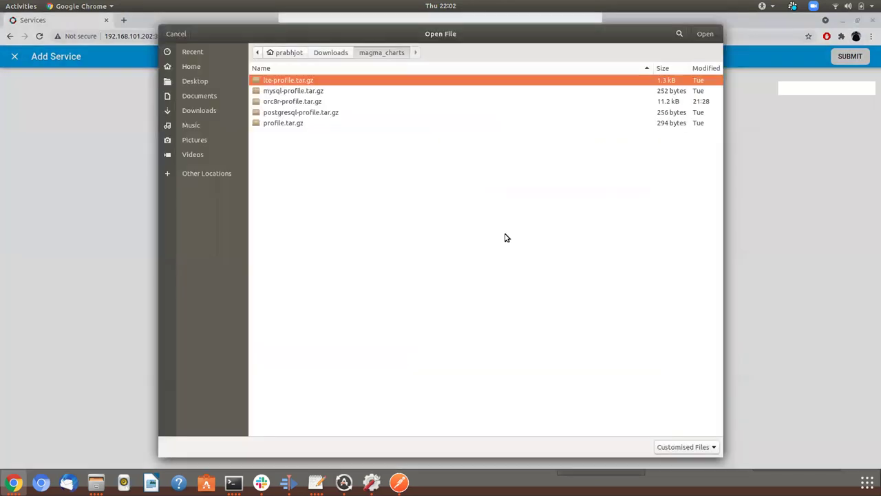
pyautogui.doubleClick(299, 104)
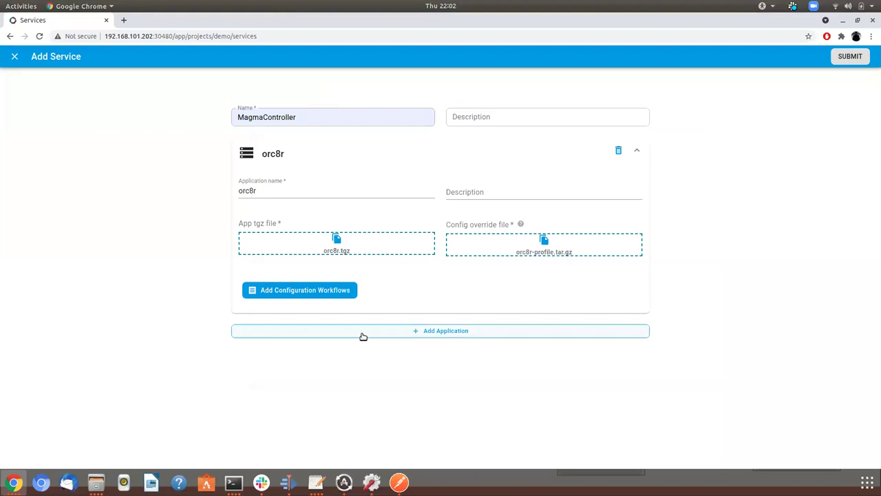
# Add a second application named lte-orc8r to MagmaController
pyautogui.click(361, 333)
pyautogui.click(393, 245)
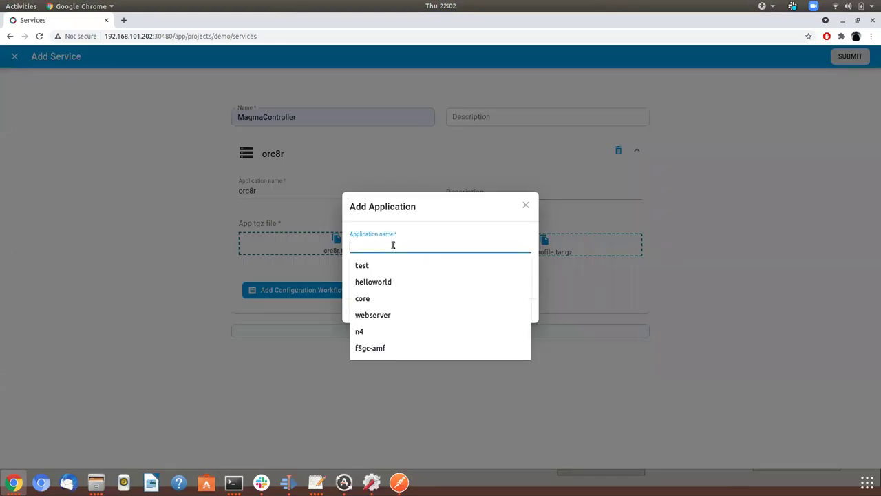
pyautogui.write('lte-')
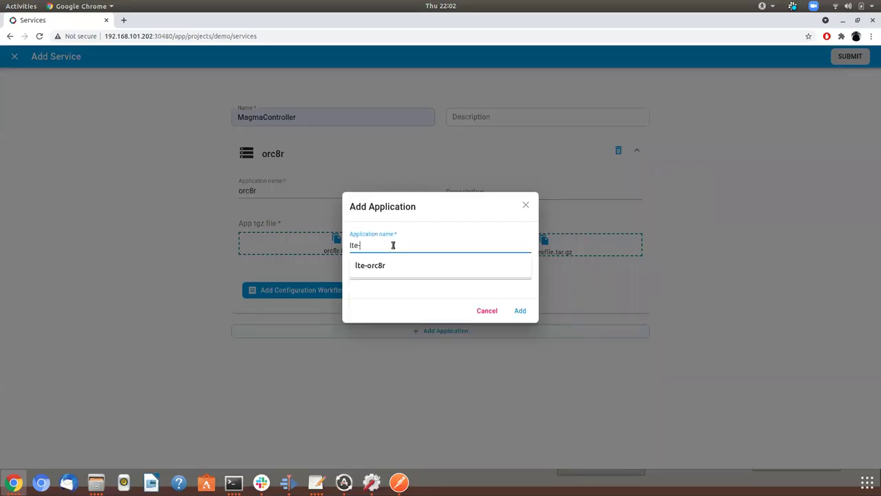
pyautogui.press('Down')
pyautogui.press('Return')
pyautogui.press('Tab')
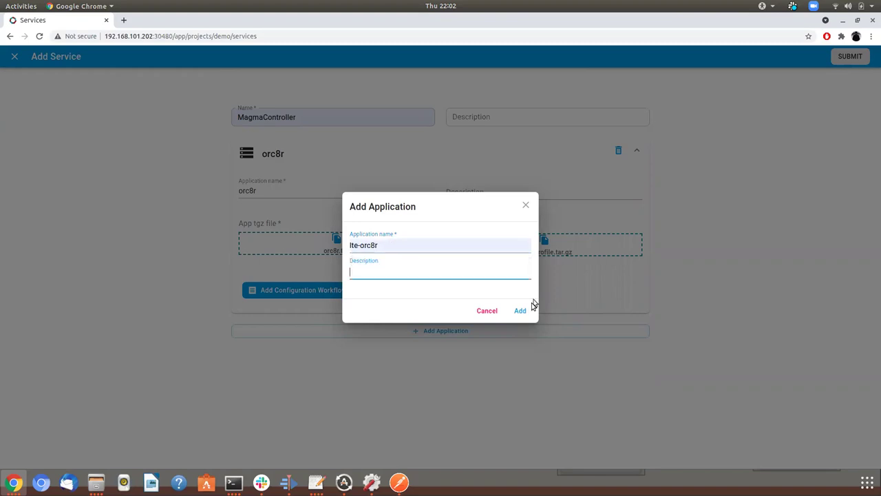
pyautogui.click(520, 311)
# Attach lte-orc8r.tgz and lte-profile.tar.gz to lte-orc8r and submit MagmaController
pyautogui.click(356, 338)
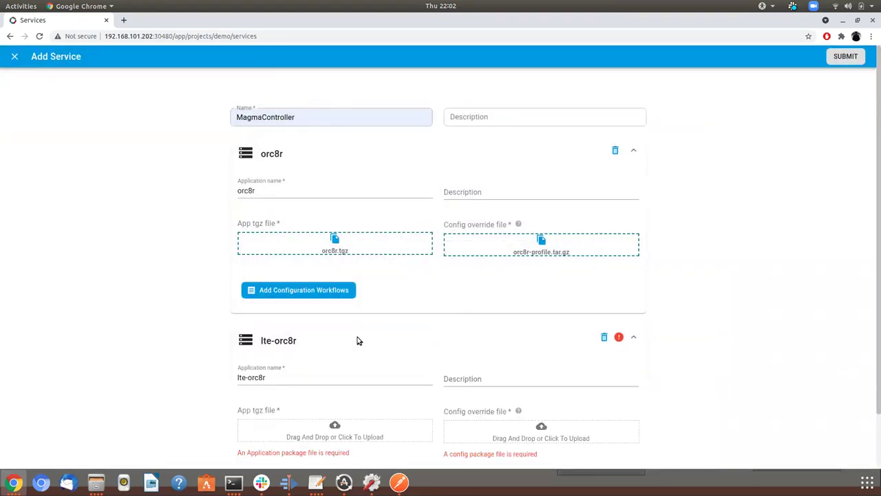
pyautogui.scroll(-1, 357, 340)
pyautogui.click(286, 350)
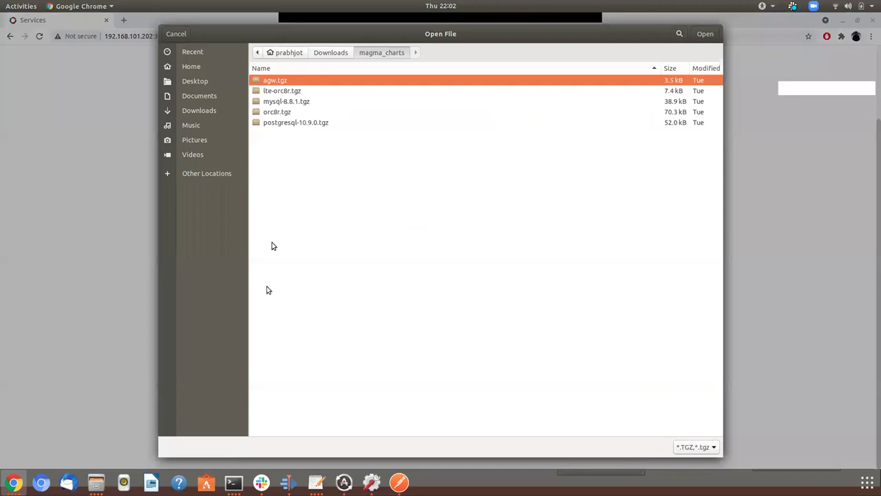
pyautogui.doubleClick(282, 92)
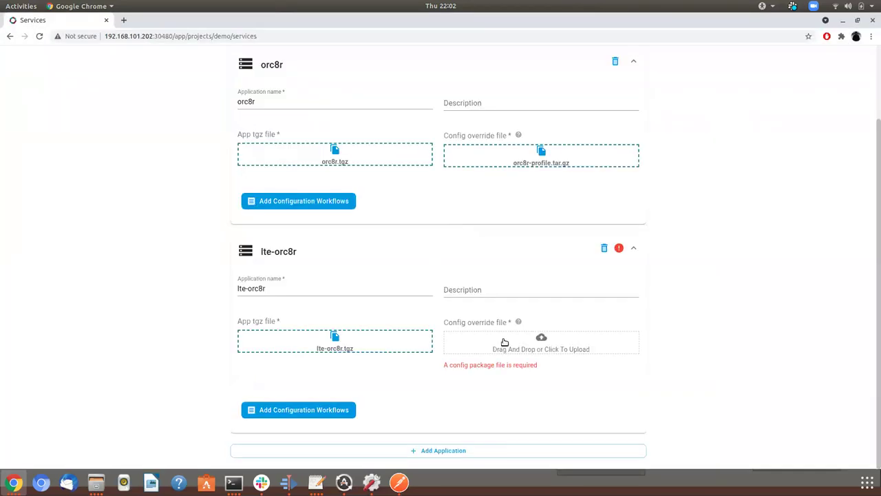
pyautogui.click(505, 342)
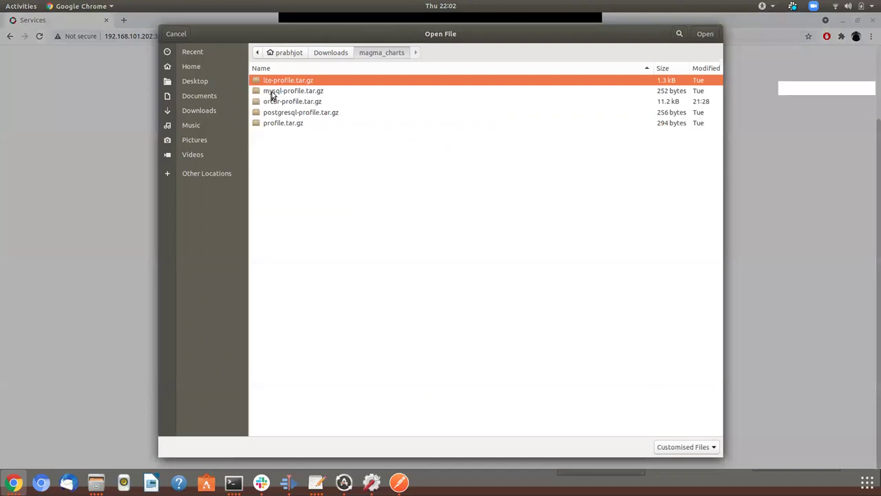
pyautogui.doubleClick(281, 84)
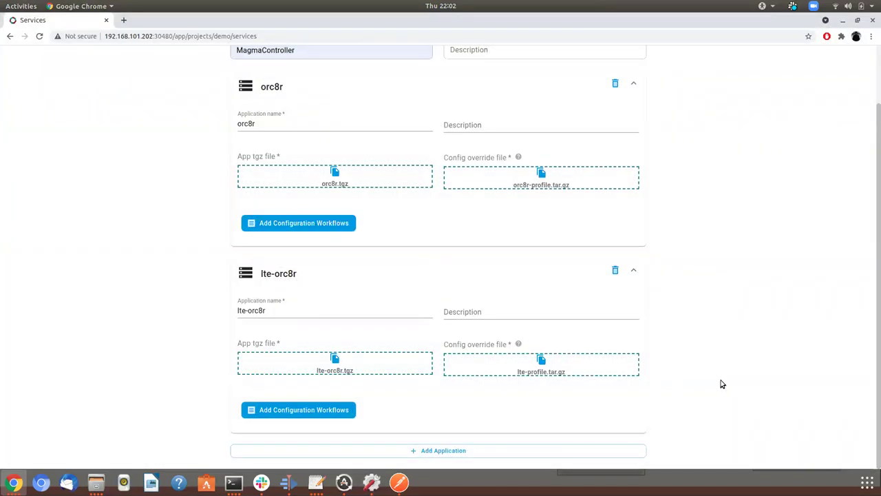
pyautogui.scroll(2, 718, 299)
pyautogui.click(845, 57)
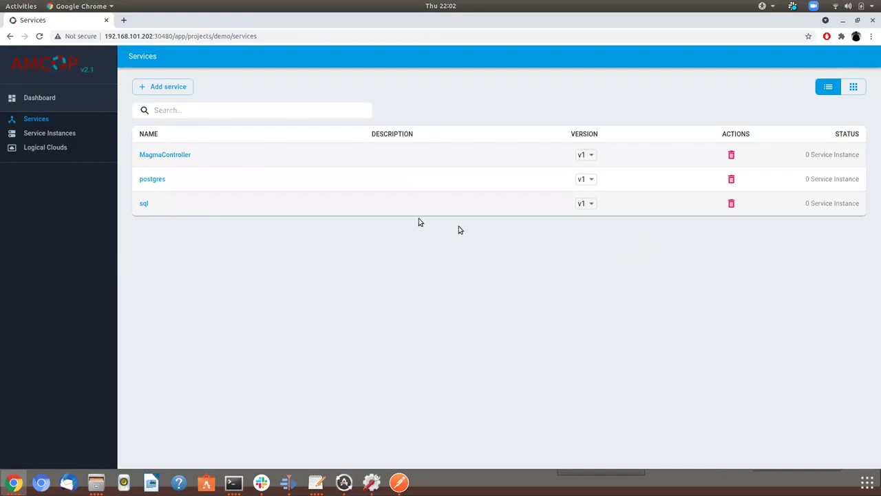
# Fill in a new service instance sql, version mysql, service version v1, logical cloud lc1
pyautogui.click(49, 134)
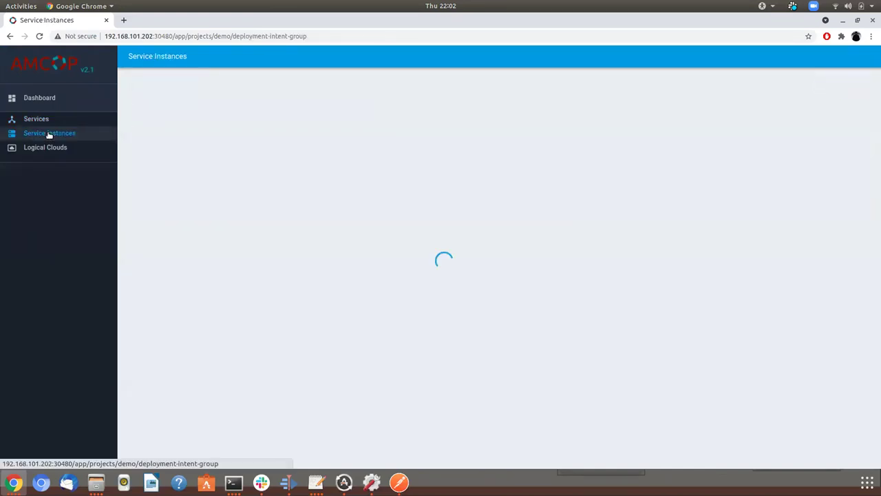
pyautogui.click(160, 87)
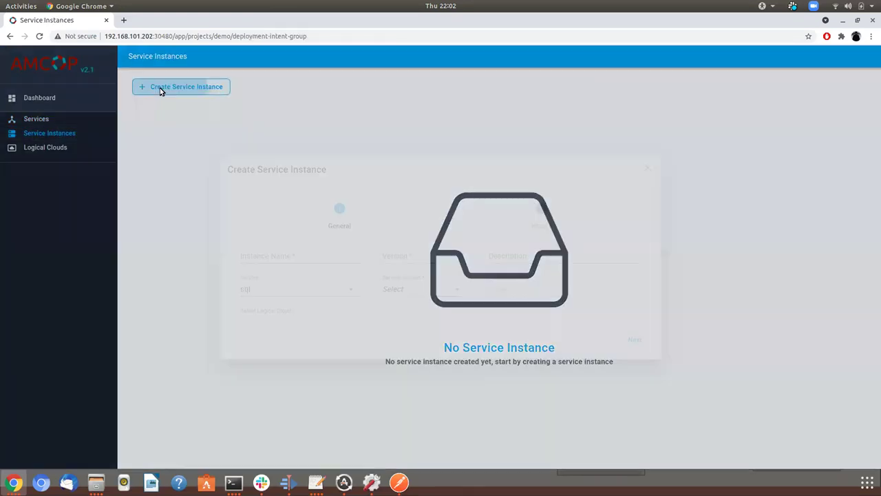
pyautogui.click(273, 251)
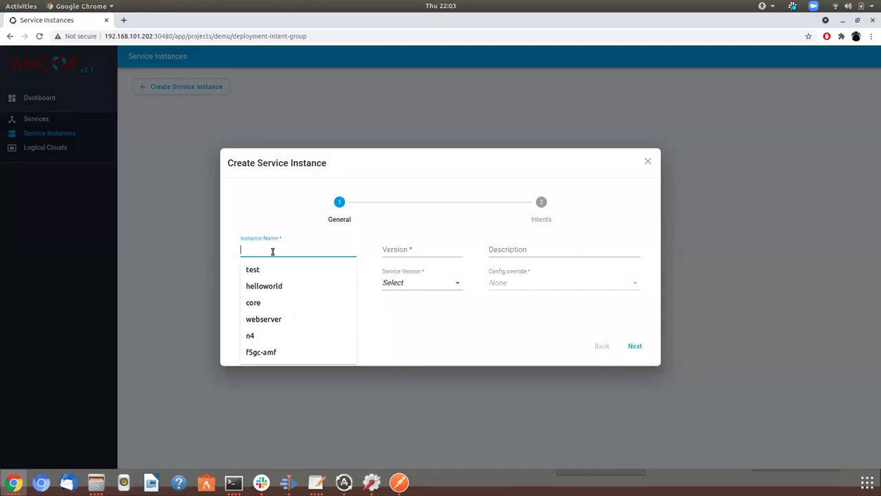
pyautogui.write('sql')
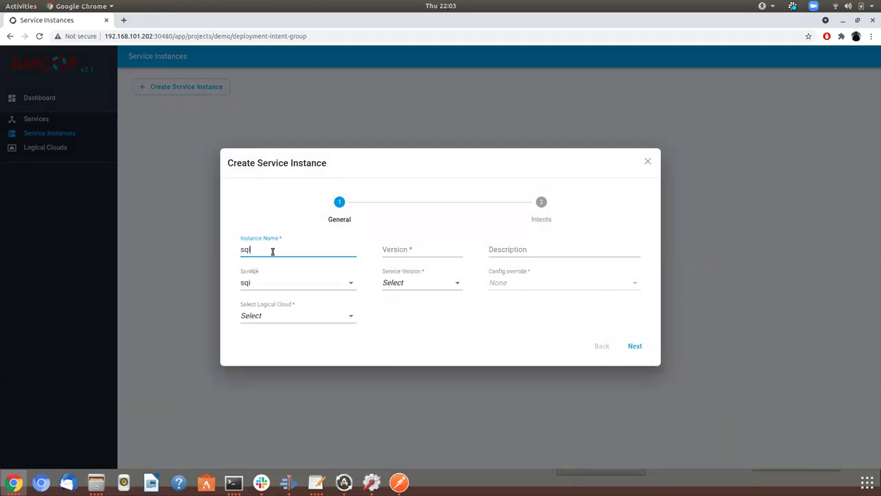
pyautogui.press('Tab')
pyautogui.press('Down')
pyautogui.click(455, 270)
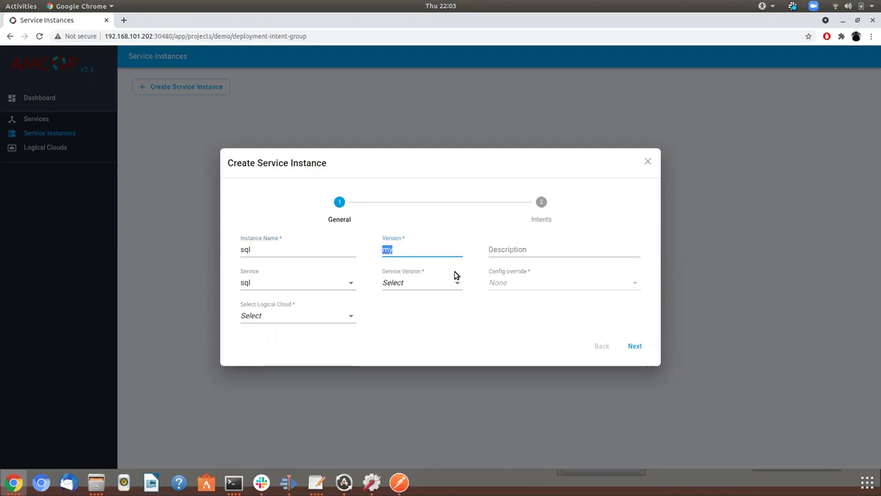
pyautogui.click(413, 283)
pyautogui.click(413, 296)
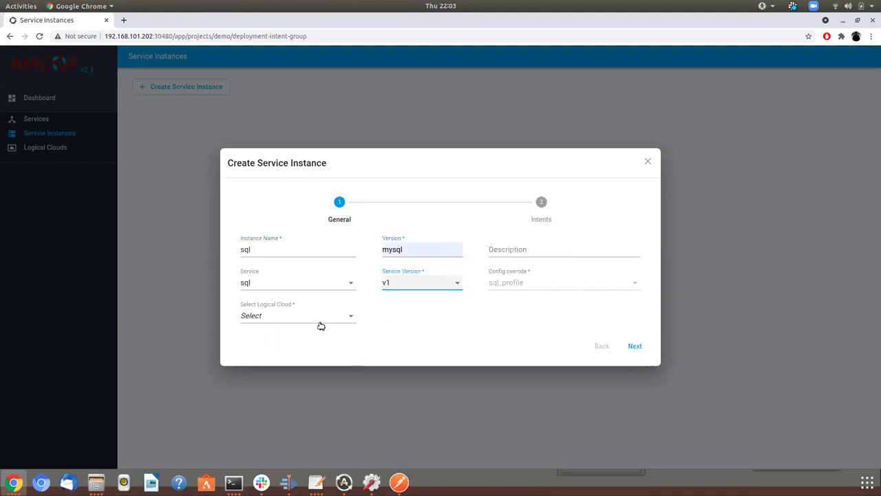
pyautogui.click(303, 315)
pyautogui.click(297, 333)
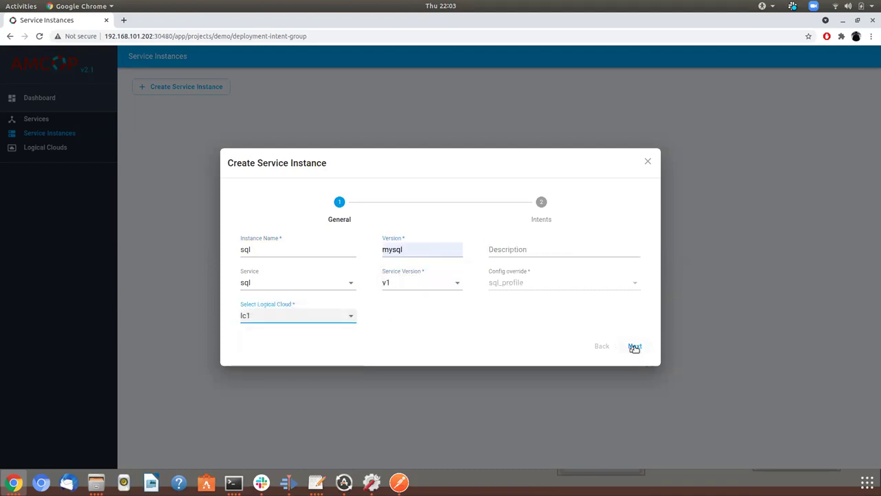
# Place mysql on HostCluster and submit the sql instance
pyautogui.click(634, 345)
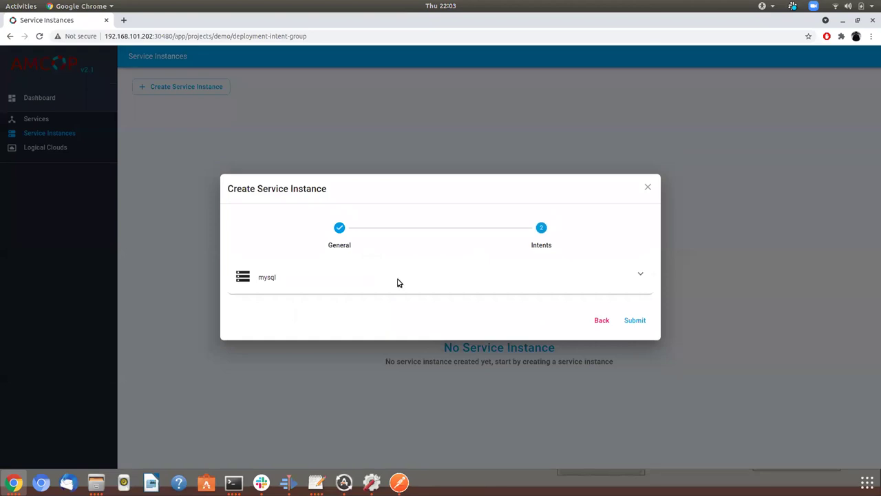
pyautogui.click(397, 282)
pyautogui.click(319, 259)
pyautogui.click(628, 428)
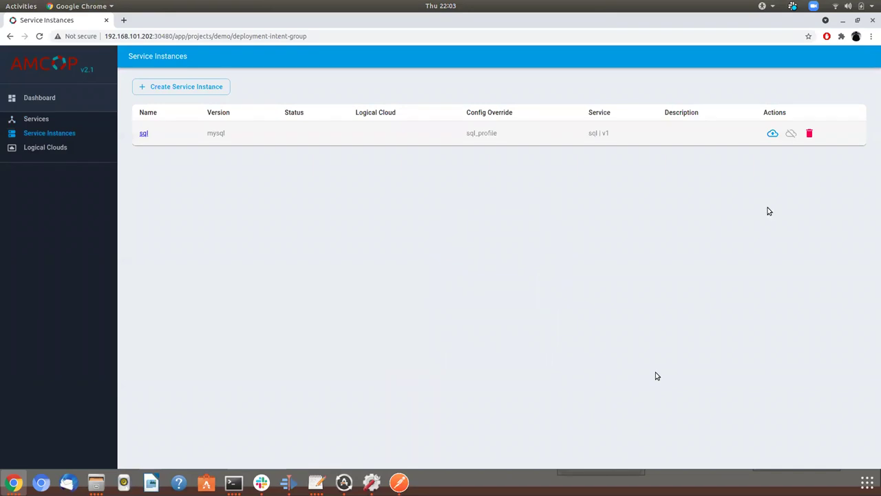
# Fill in a postgresql instance using the postgres service v1 on logical cloud lc1
pyautogui.click(187, 87)
pyautogui.click(274, 249)
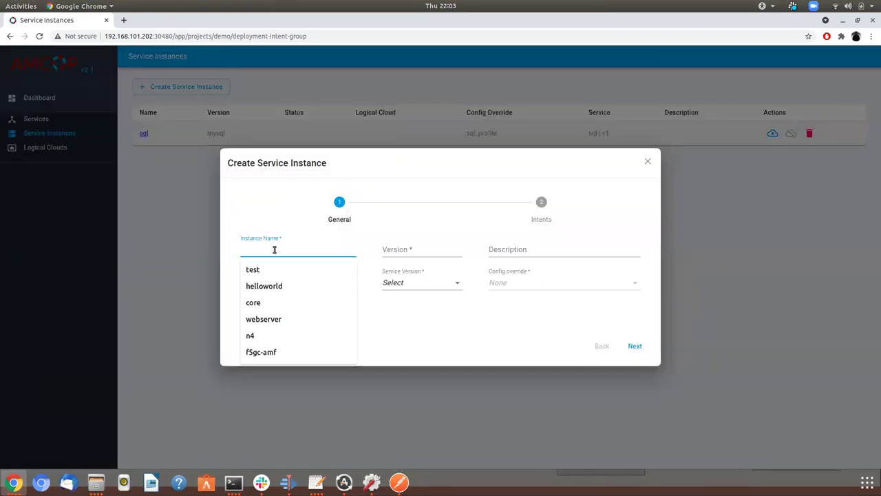
pyautogui.write('pos')
pyautogui.press('Down')
pyautogui.press('Tab')
pyautogui.press('Down')
pyautogui.press('Tab')
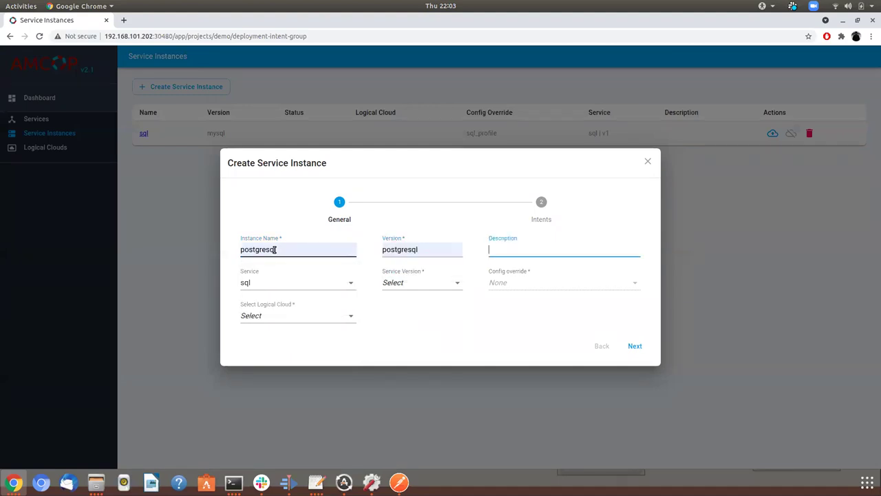
pyautogui.click(271, 284)
pyautogui.click(262, 299)
pyautogui.click(397, 287)
pyautogui.click(399, 299)
pyautogui.click(328, 321)
pyautogui.click(311, 330)
# Place postgresql on HostCluster and submit the instance
pyautogui.click(633, 344)
pyautogui.click(356, 286)
pyautogui.click(633, 425)
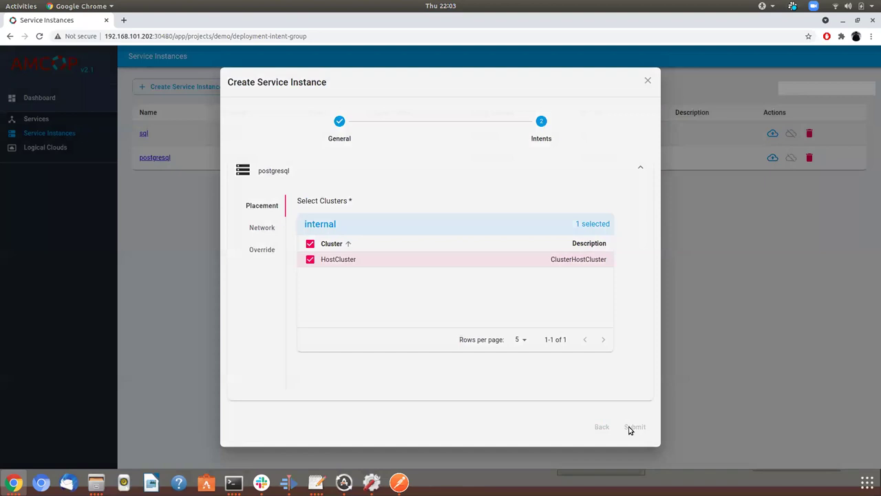
# Fill in a magma instance, version orc8r, using MagmaController v1 on logical cloud lc1
pyautogui.click(173, 86)
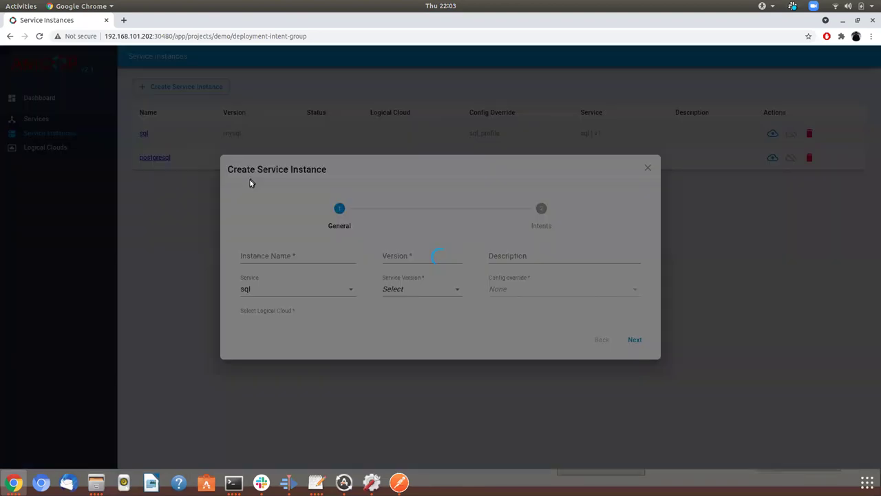
pyautogui.click(252, 251)
pyautogui.write('magma')
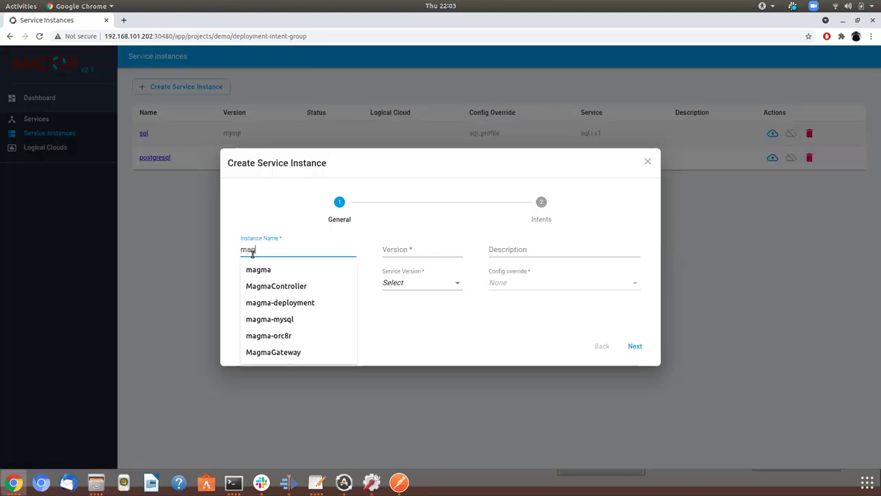
pyautogui.press('Tab')
pyautogui.write('or')
pyautogui.press('Down')
pyautogui.press('Tab')
pyautogui.press('Tab')
pyautogui.click(265, 283)
pyautogui.click(275, 314)
pyautogui.click(421, 283)
pyautogui.click(422, 298)
pyautogui.click(340, 313)
pyautogui.click(292, 333)
# Place both lte-orc8r and orc8r on HostCluster and submit the magma instance
pyautogui.click(634, 346)
pyautogui.click(386, 252)
pyautogui.click(338, 252)
pyautogui.click(333, 424)
pyautogui.scroll(-4, 331, 421)
pyautogui.click(320, 284)
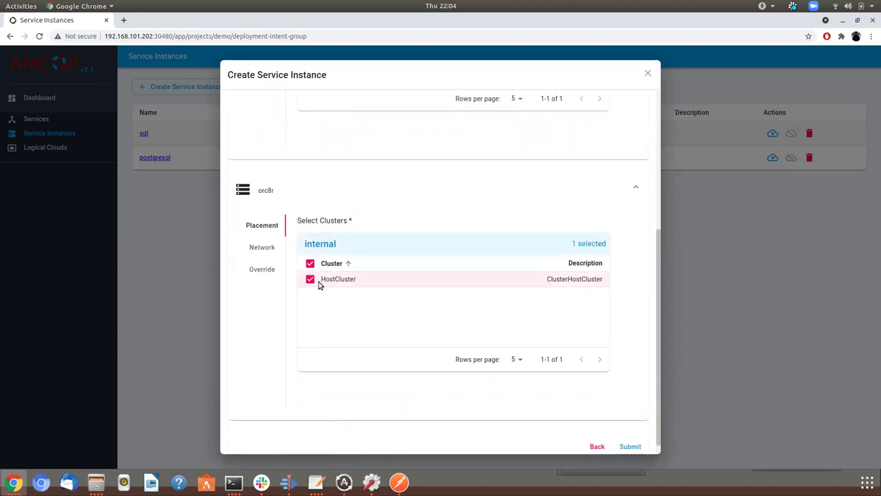
pyautogui.click(632, 448)
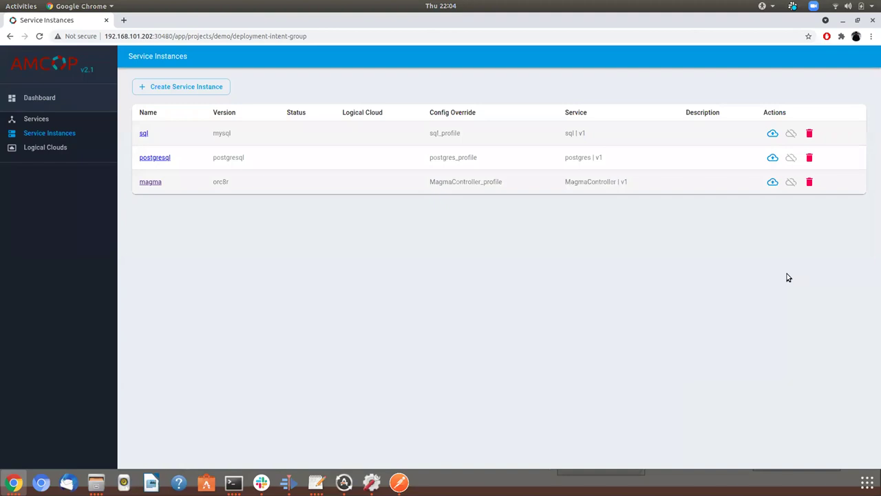
# Run kubectl get pods in the cluster terminal to see the current pods
pyautogui.hotkey('alt', 'Tab')
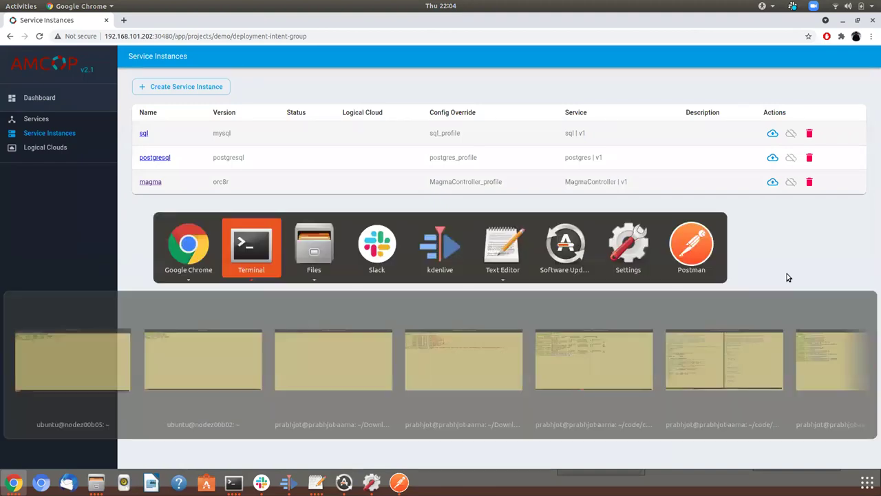
pyautogui.click(124, 153)
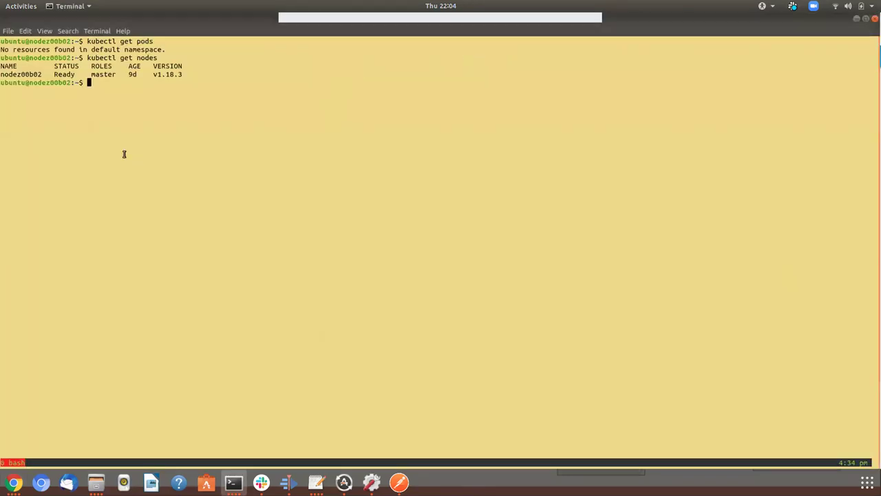
pyautogui.write('kubectl get pods')
pyautogui.press('Return')
pyautogui.hotkey('alt', 'Tab')
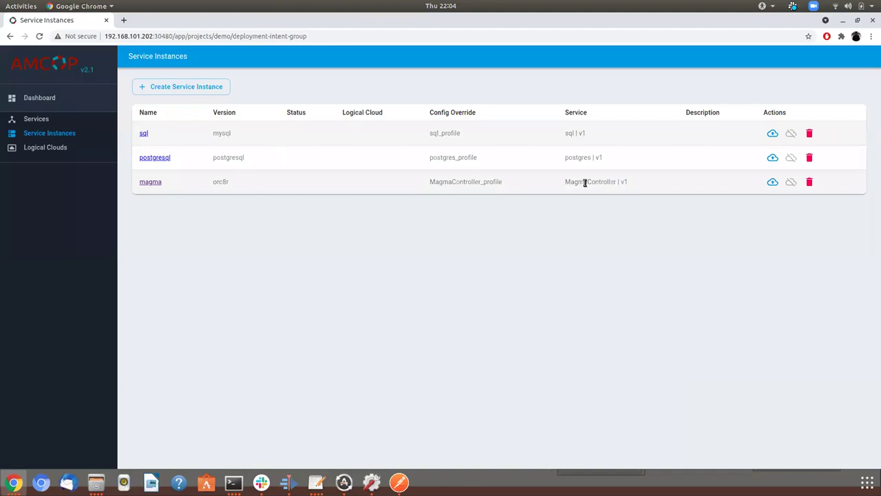
# Instantiate the sql and postgresql service instances, confirming each
pyautogui.click(772, 134)
pyautogui.click(503, 284)
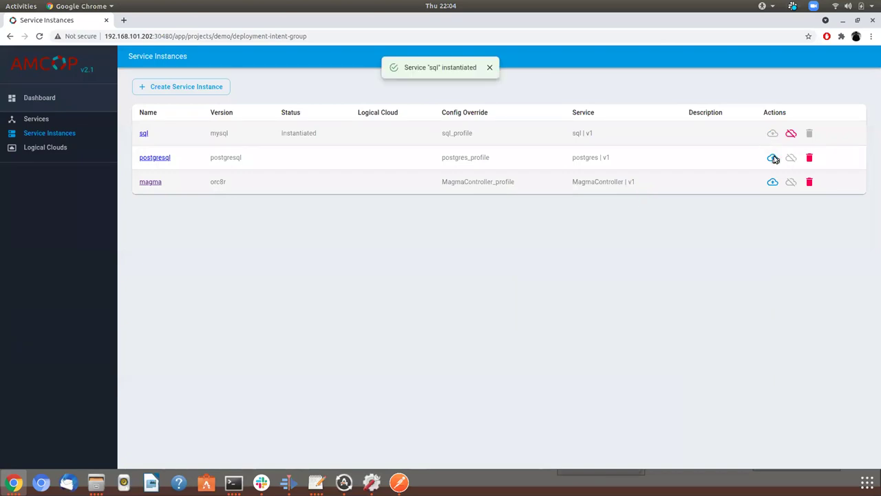
pyautogui.click(772, 157)
pyautogui.click(519, 286)
# Recheck pods until mysql-0 and postgresql-0 run, then instantiate the magma instance
pyautogui.hotkey('alt', 'Tab')
pyautogui.press('Up')
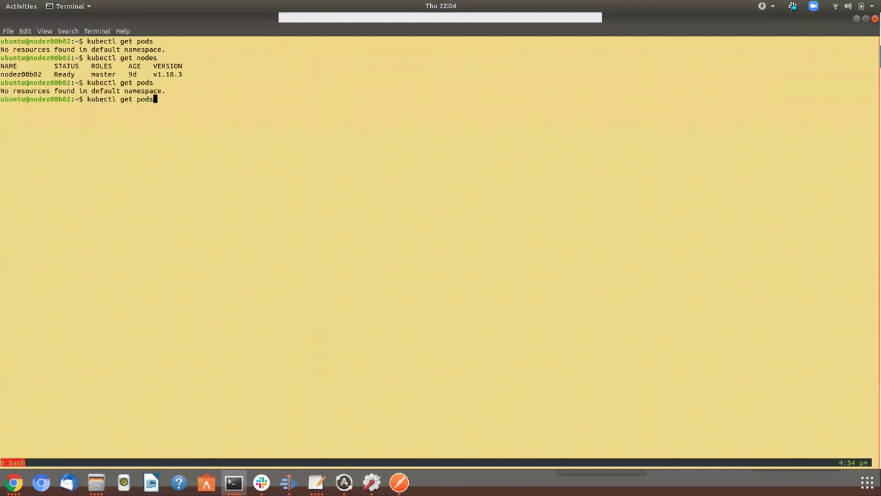
pyautogui.press('Return')
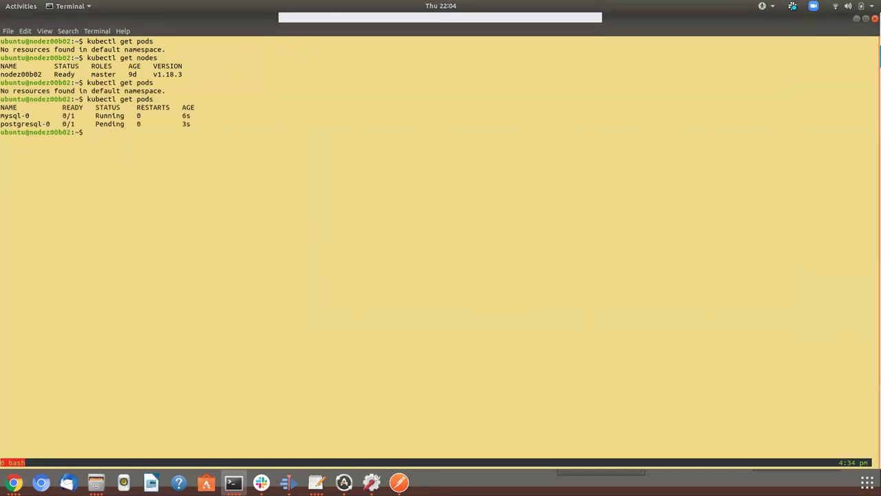
pyautogui.press('Up')
pyautogui.press('Return')
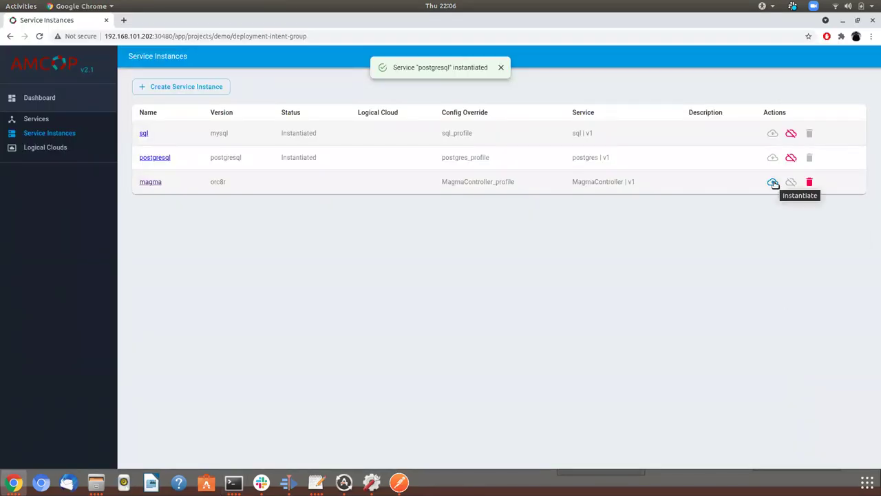
pyautogui.click(772, 182)
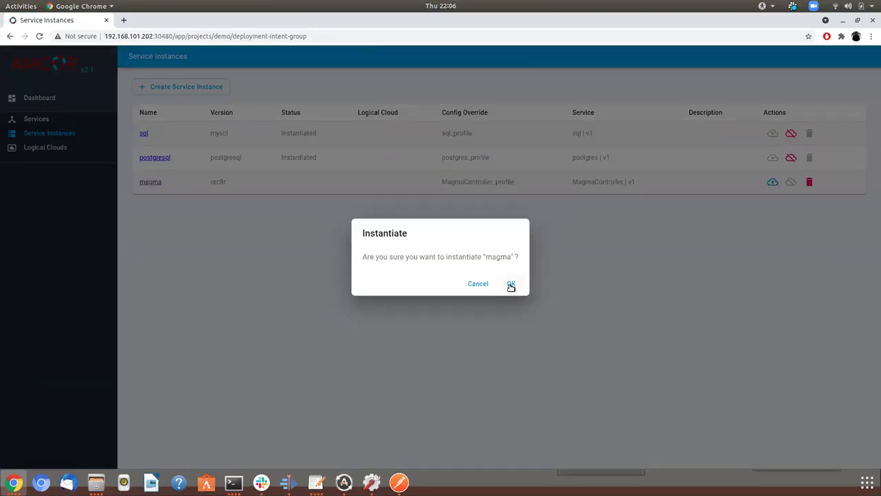
pyautogui.click(510, 284)
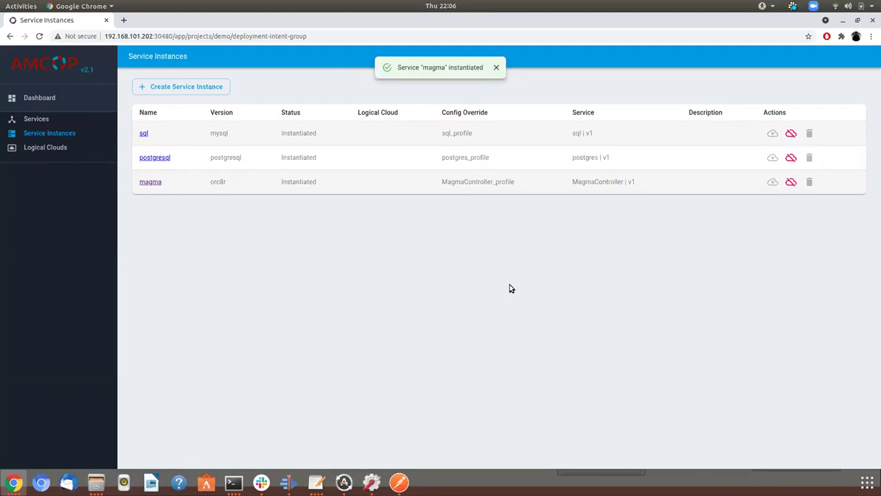
# Watch the orc8r pods come up in the terminal, then open a blank browser tab
pyautogui.hotkey('alt', 'Tab')
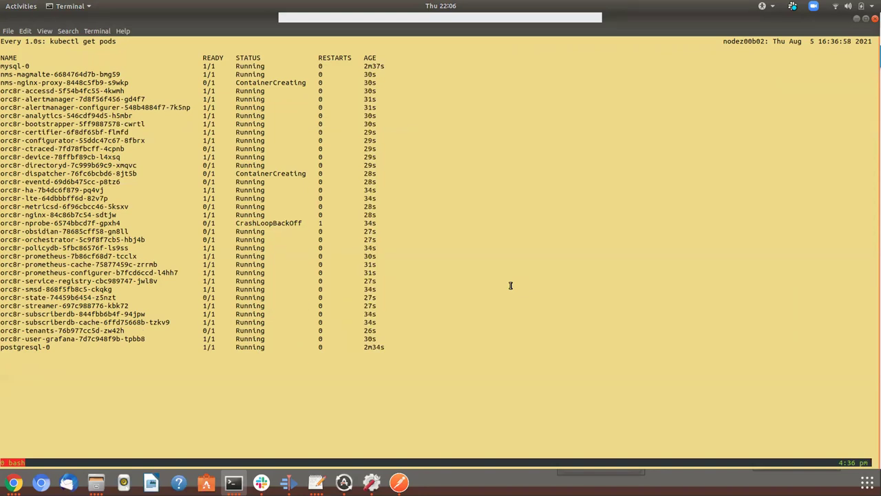
pyautogui.hotkey('alt', 'Tab')
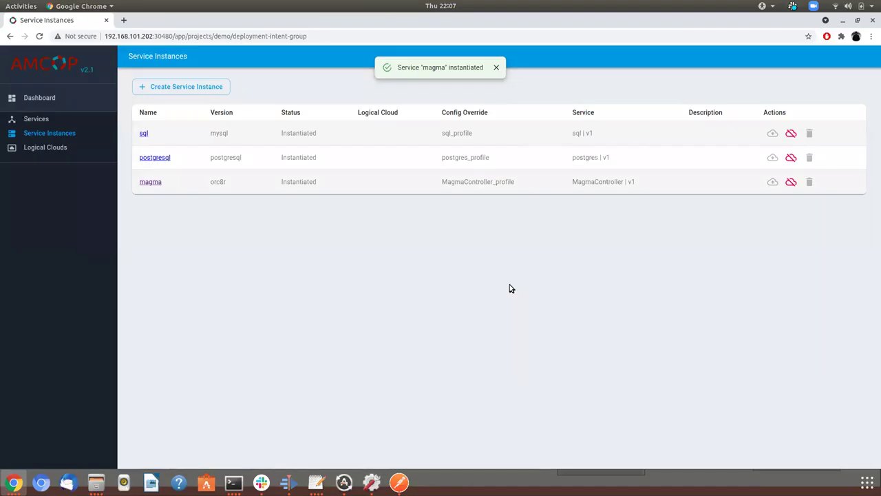
pyautogui.hotkey('ctrl', 't')
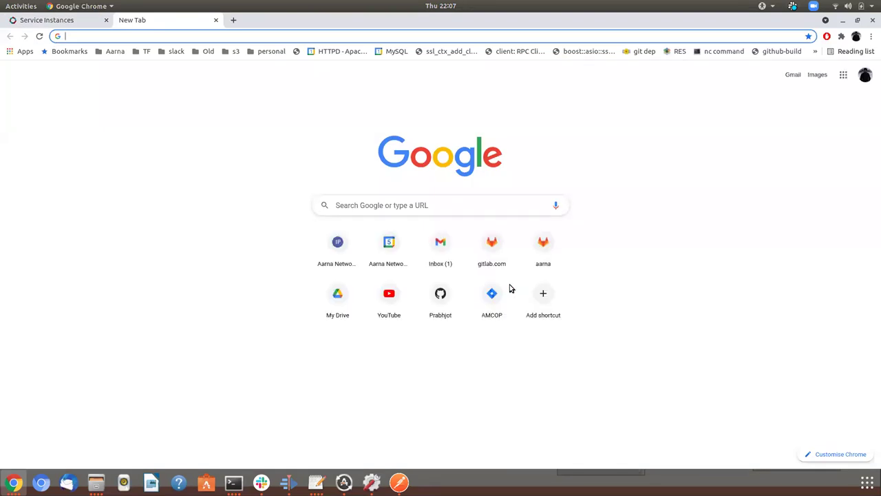
# Load master.aarna.test in Chrome and proceed past the certificate warning to the Magma login page
pyautogui.write('mate')
pyautogui.press('BackSpace')
pyautogui.press('BackSpace')
pyautogui.write('sterm')
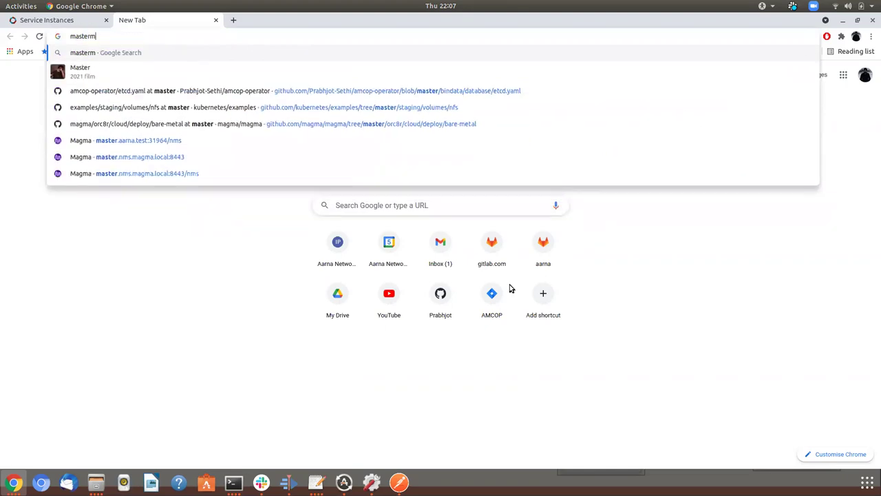
pyautogui.press('BackSpace')
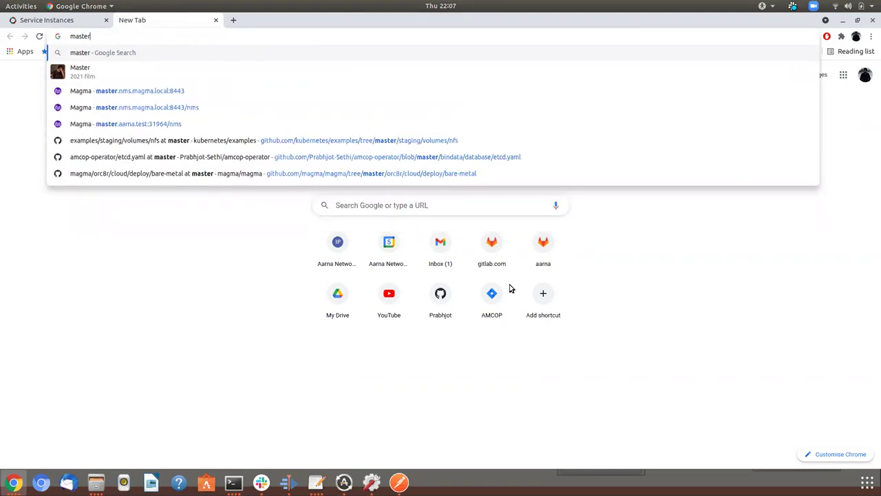
pyautogui.write('.aarna.test:3183')
pyautogui.press('BackSpace')
pyautogui.press('BackSpace')
pyautogui.press('BackSpace')
pyautogui.press('BackSpace')
pyautogui.press('BackSpace')
pyautogui.press('Return')
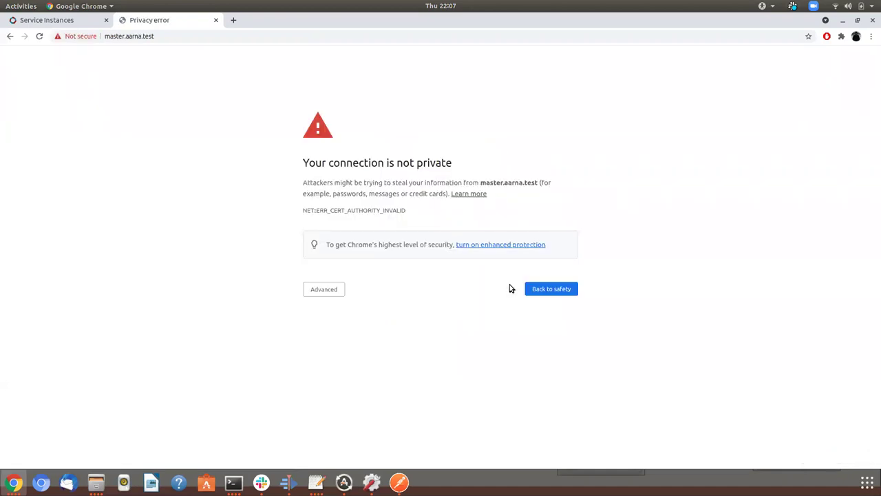
pyautogui.click(326, 289)
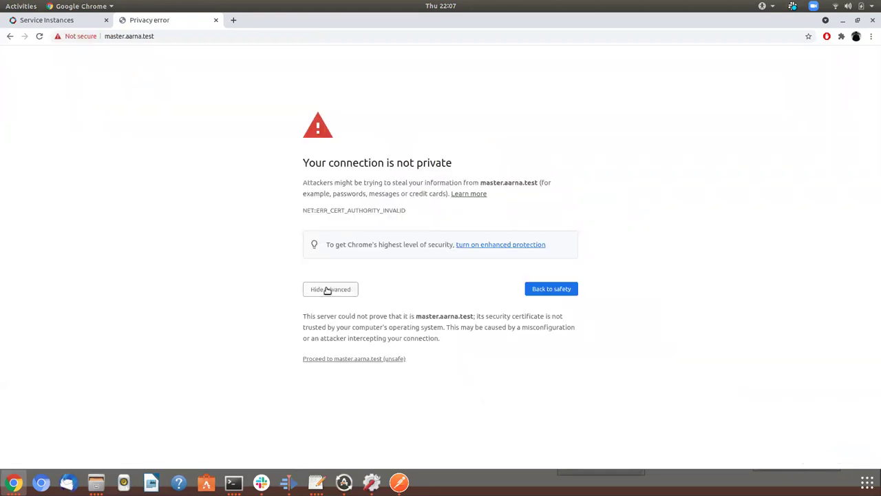
pyautogui.click(342, 359)
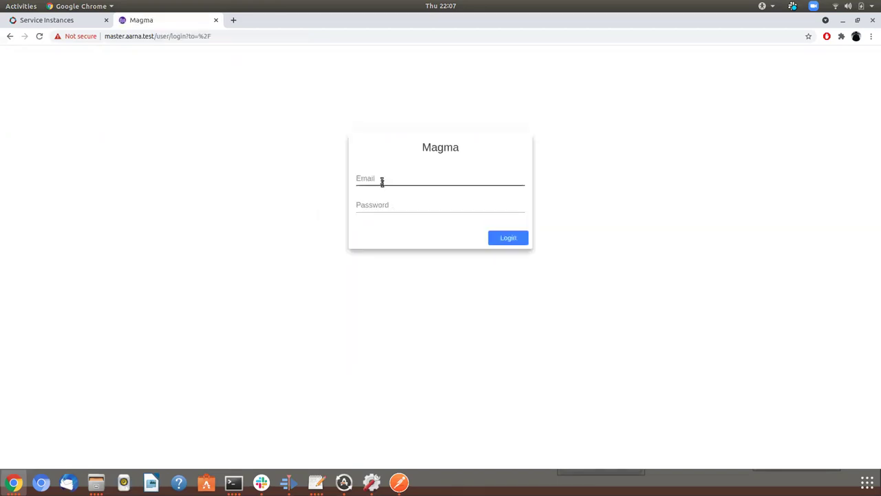
# Log in to Magma NMS with the suggested account e-mail and the account password
pyautogui.click(374, 175)
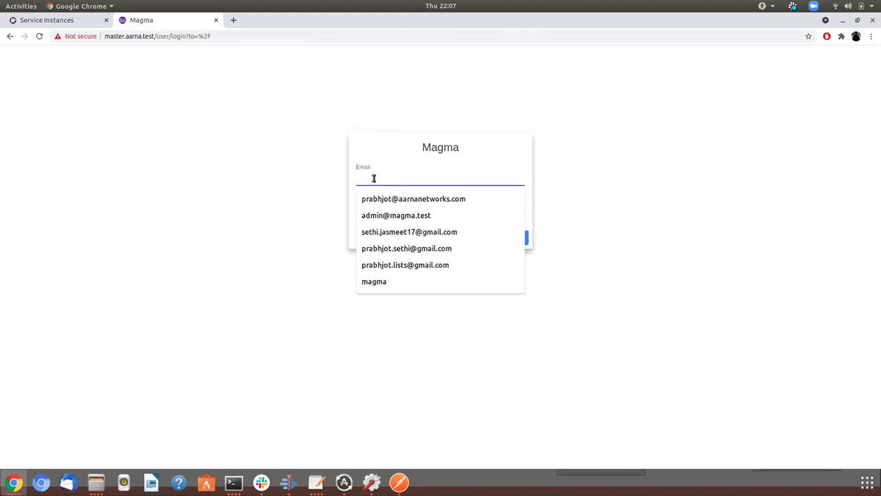
pyautogui.write('prabhjot')
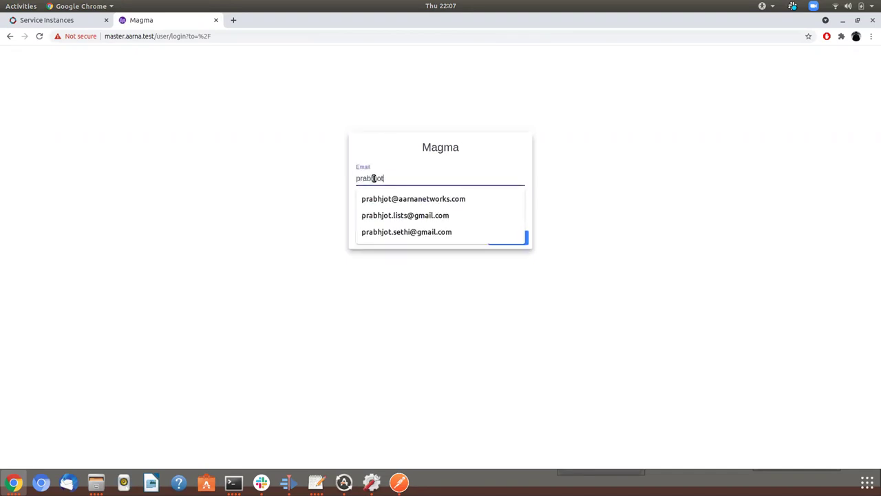
pyautogui.press('Down')
pyautogui.press('Return')
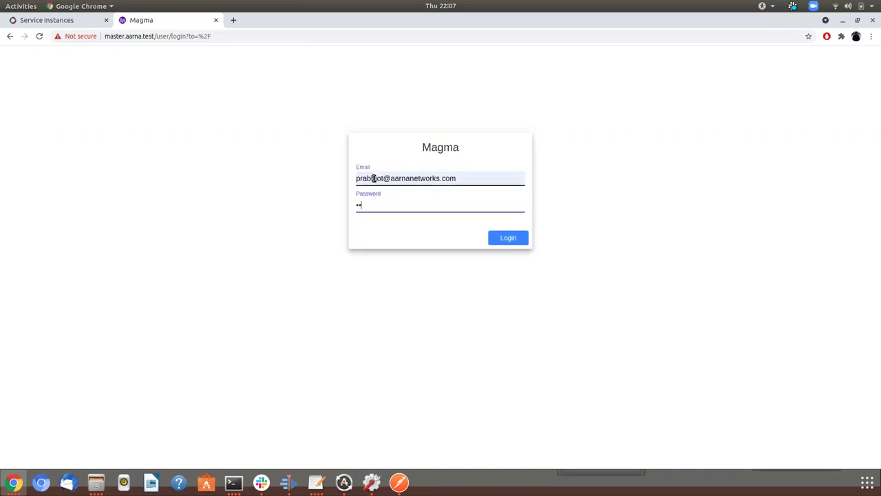
pyautogui.write('•••••••••••')
pyautogui.press('Return')
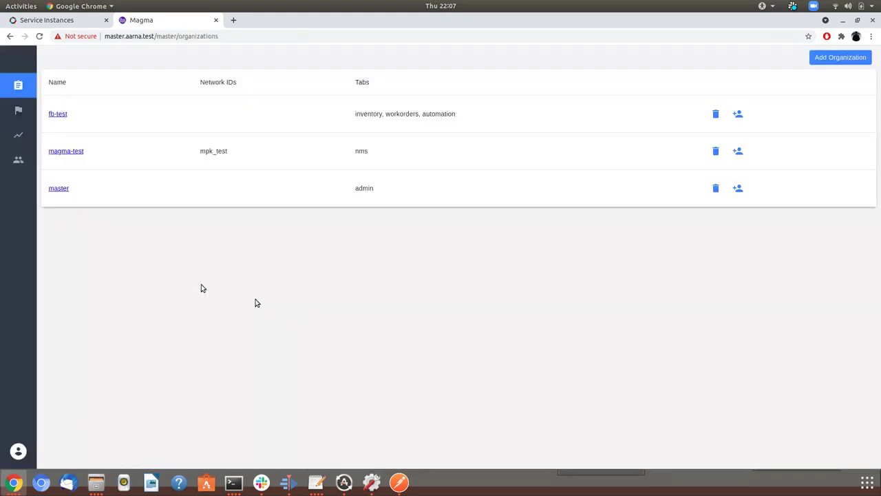
# Grant the master organization the NMS accessible tab, save, and copy the page address into a new tab
pyautogui.click(58, 190)
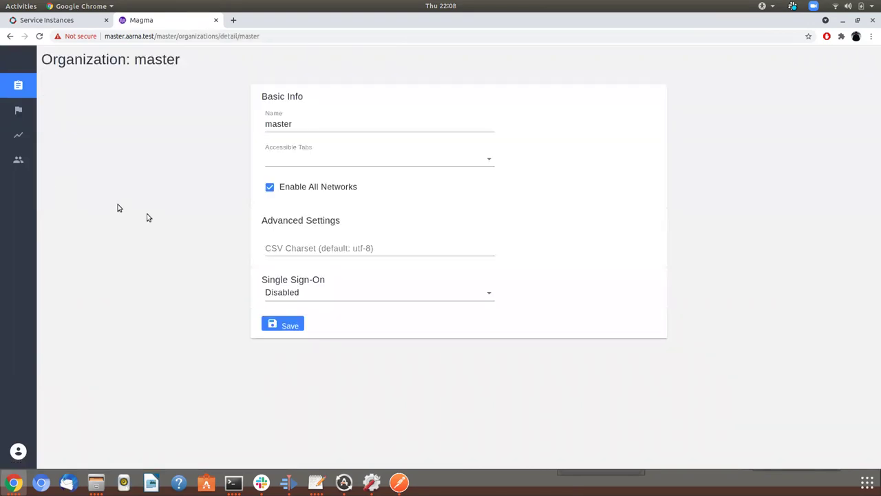
pyautogui.click(303, 165)
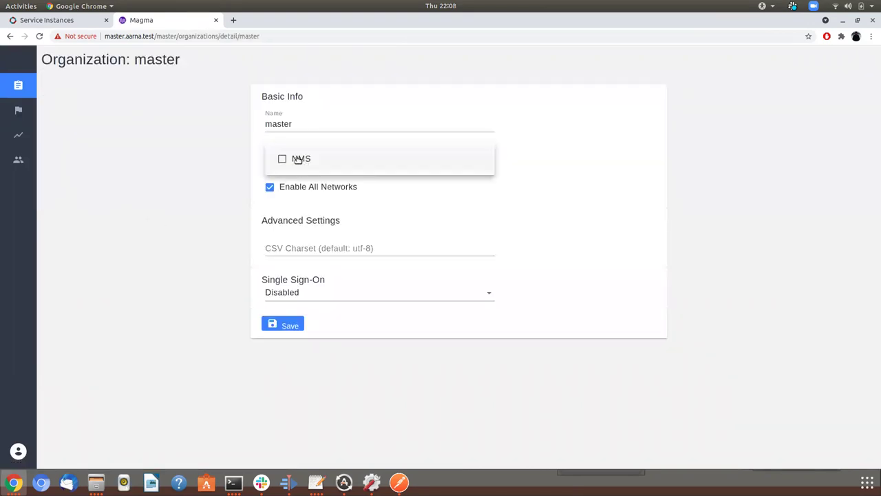
pyautogui.click(299, 158)
pyautogui.click(275, 323)
pyautogui.click(276, 323)
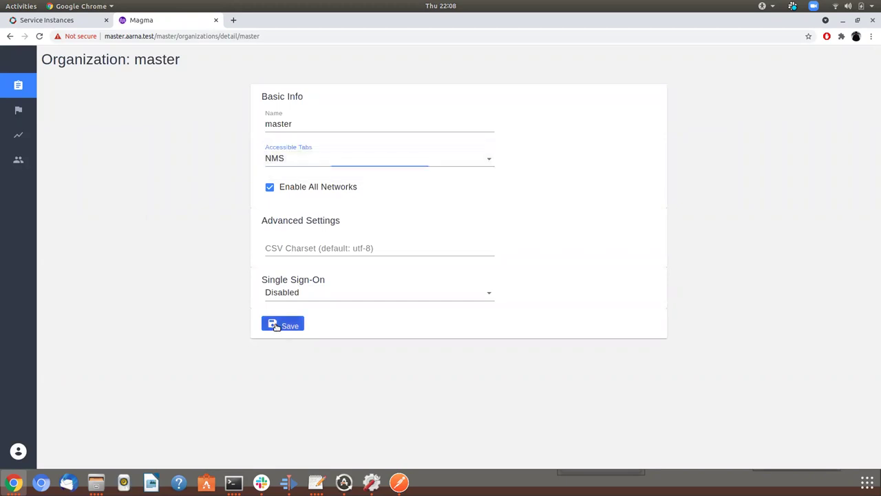
pyautogui.click(183, 37)
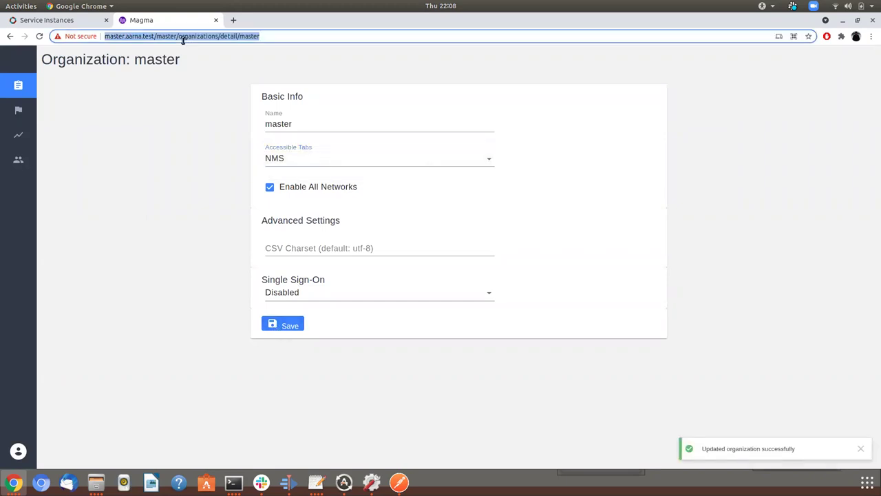
pyautogui.hotkey('ctrl', 'c')
pyautogui.hotkey('ctrl', 't')
# Open master.aarna.test/nms in the new tab
pyautogui.hotkey('ctrl', 'v')
pyautogui.press('BackSpace')
pyautogui.press('BackSpace')
pyautogui.press('BackSpace')
pyautogui.press('BackSpace')
pyautogui.press('BackSpace')
pyautogui.press('BackSpace')
pyautogui.press('BackSpace')
pyautogui.press('BackSpace')
pyautogui.press('BackSpace')
pyautogui.press('BackSpace')
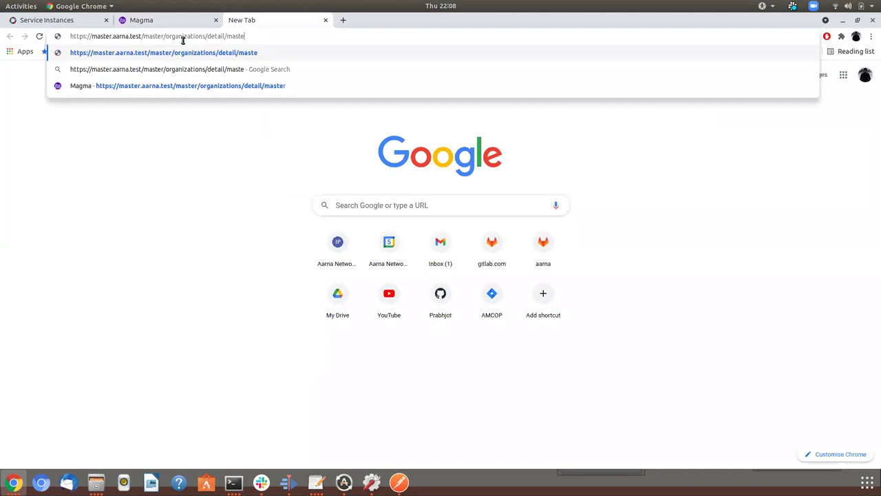
pyautogui.press('BackSpace')
pyautogui.press('BackSpace')
pyautogui.press('BackSpace')
pyautogui.press('BackSpace')
pyautogui.press('BackSpace')
pyautogui.press('BackSpace')
pyautogui.press('BackSpace')
pyautogui.press('BackSpace')
pyautogui.press('BackSpace')
pyautogui.press('BackSpace')
pyautogui.press('BackSpace')
pyautogui.press('BackSpace')
pyautogui.press('BackSpace')
pyautogui.press('BackSpace')
pyautogui.press('BackSpace')
pyautogui.press('BackSpace')
pyautogui.press('BackSpace')
pyautogui.press('BackSpace')
pyautogui.press('BackSpace')
pyautogui.press('BackSpace')
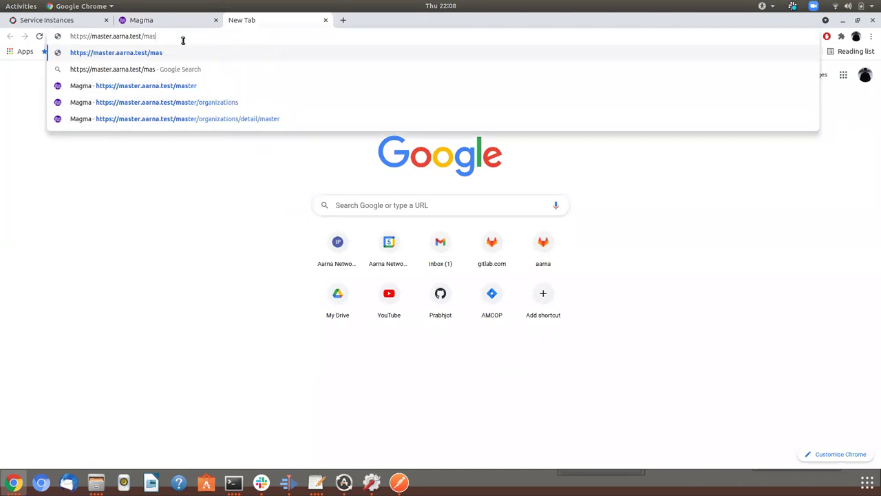
pyautogui.press('BackSpace')
pyautogui.write('nms')
pyautogui.press('Return')
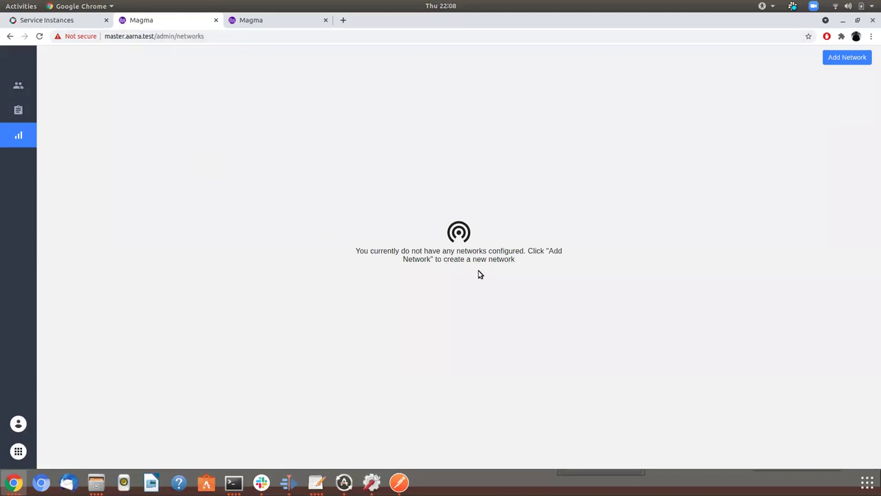
# Add lte network network_1 named Network1 with description Test Network
pyautogui.click(838, 57)
pyautogui.click(369, 177)
pyautogui.press('Down')
pyautogui.press('Tab')
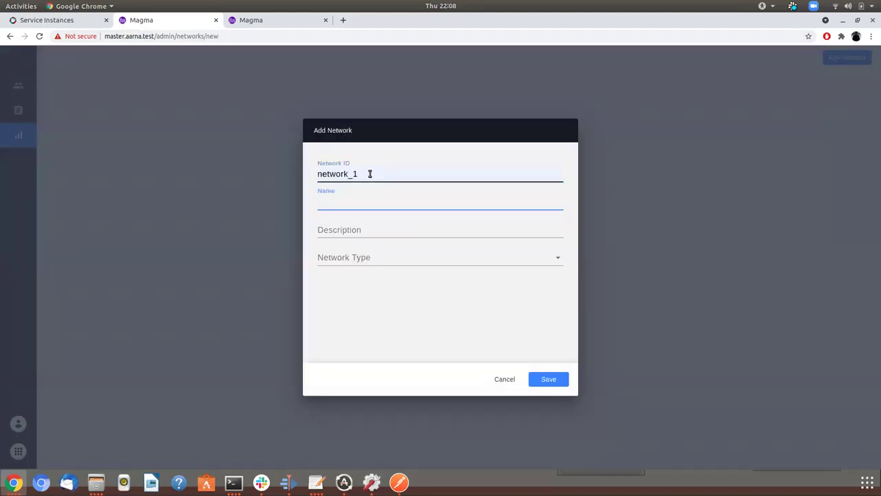
pyautogui.write('N')
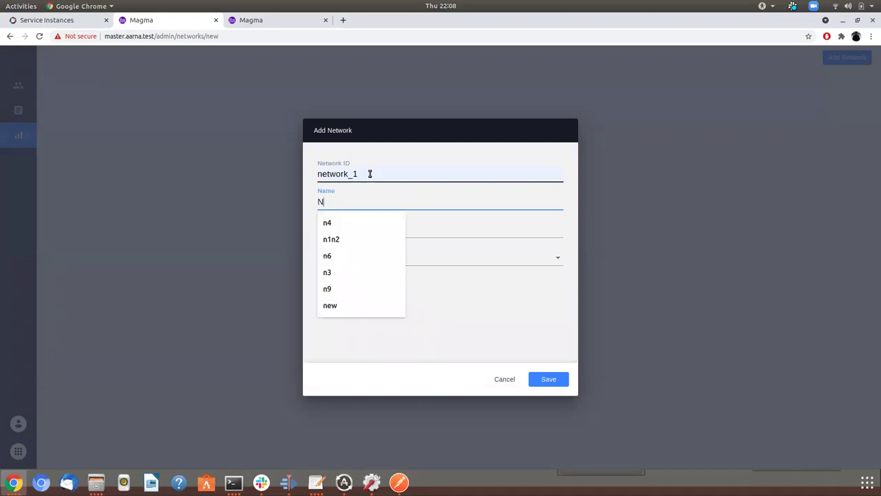
pyautogui.write('etwork1')
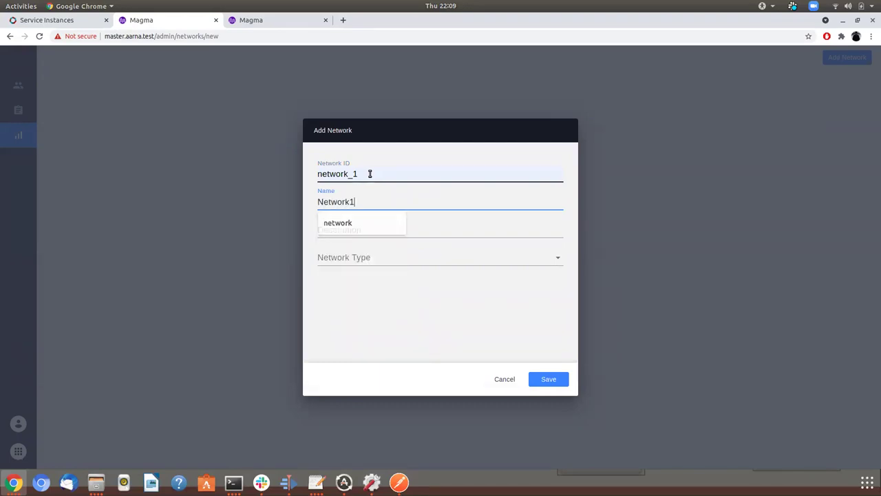
pyautogui.press('Escape')
pyautogui.press('Tab')
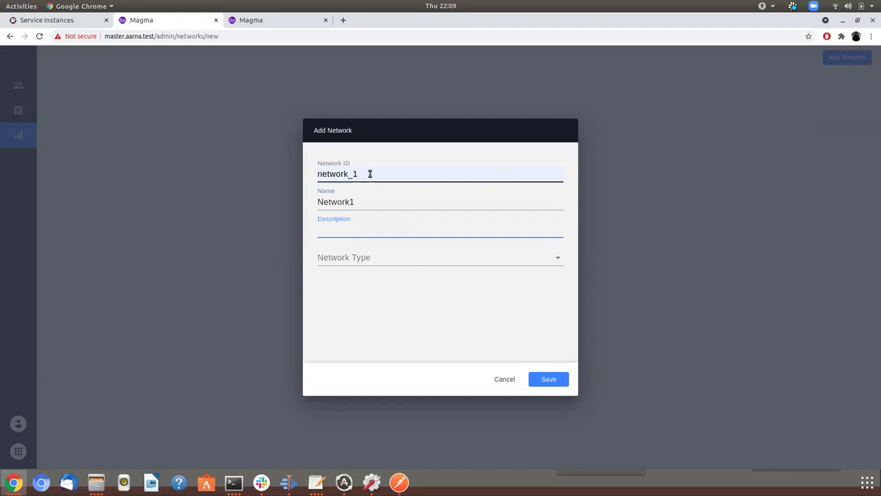
pyautogui.write('Test')
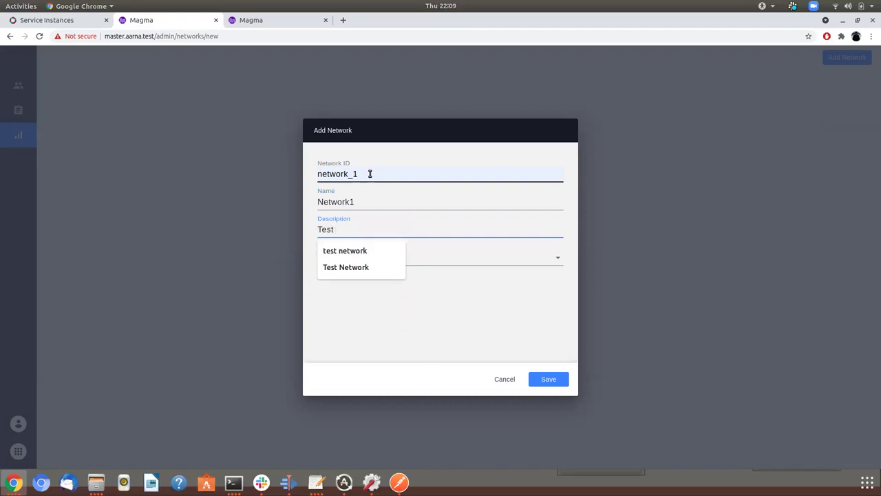
pyautogui.press('Down')
pyautogui.press('Down')
pyautogui.press('Tab')
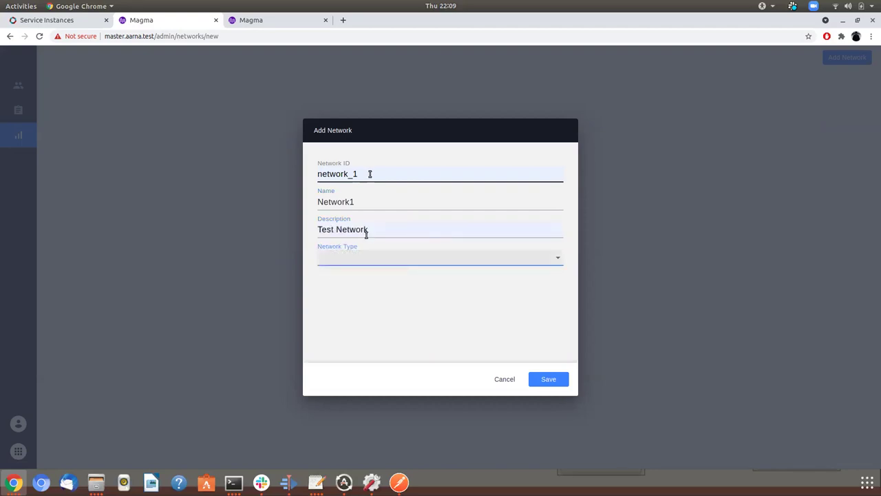
pyautogui.click(357, 261)
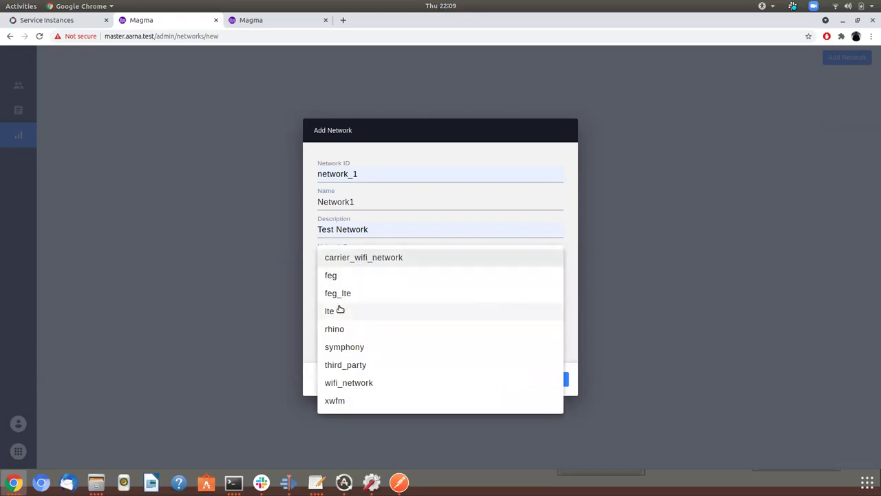
pyautogui.click(338, 309)
pyautogui.click(541, 380)
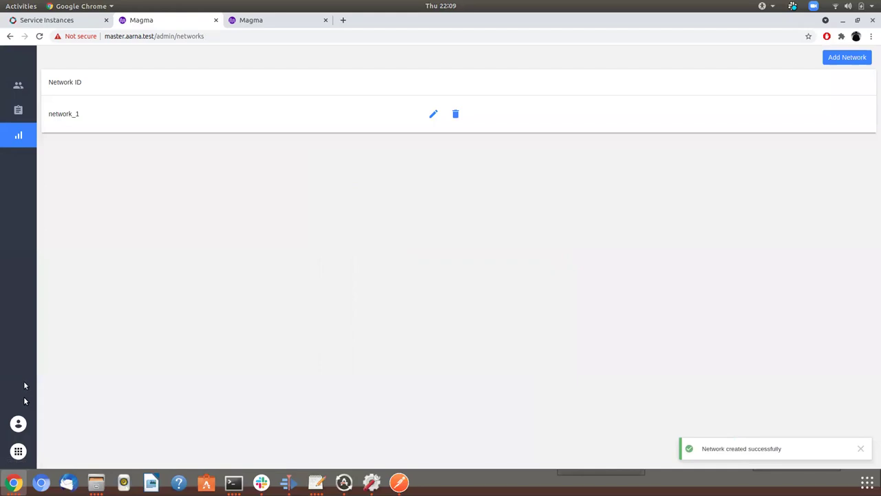
# Open Network Management for network_1, then return to the AMCOP tab
pyautogui.click(19, 450)
pyautogui.click(58, 402)
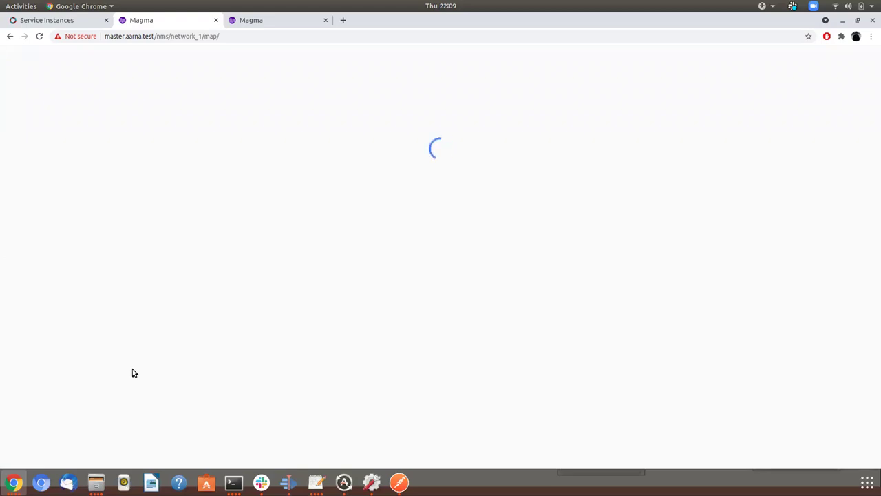
pyautogui.hotkey('ctrl', 'pageup')
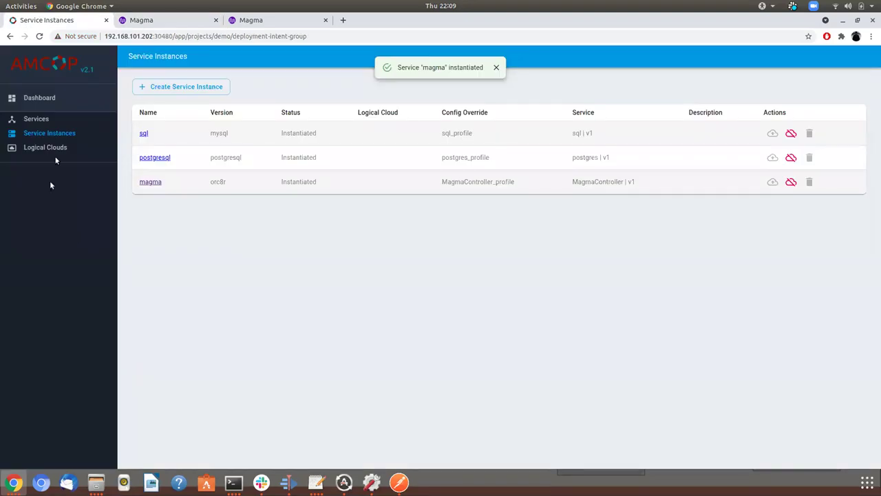
# Start a new AMCOP service named accessgateway
pyautogui.click(48, 120)
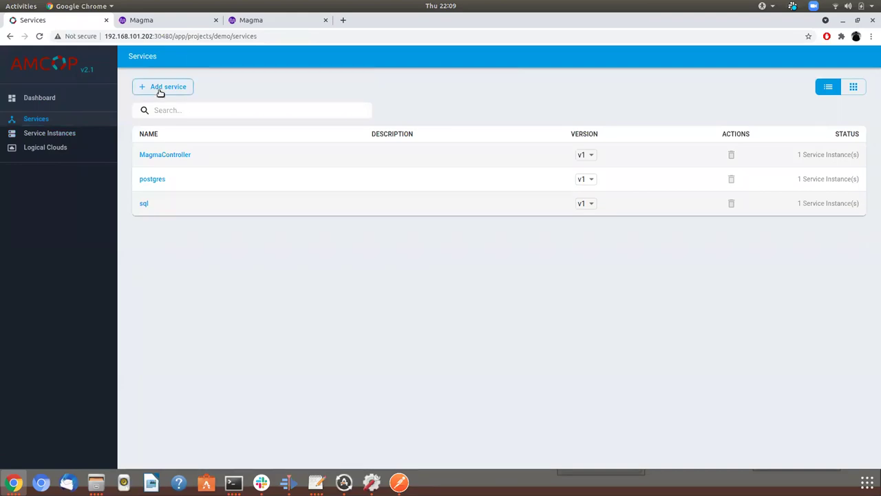
pyautogui.click(160, 92)
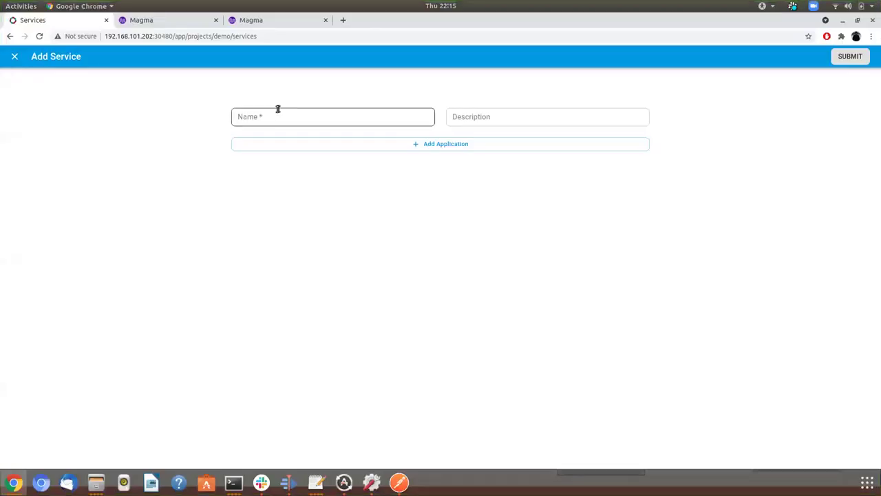
pyautogui.click(279, 117)
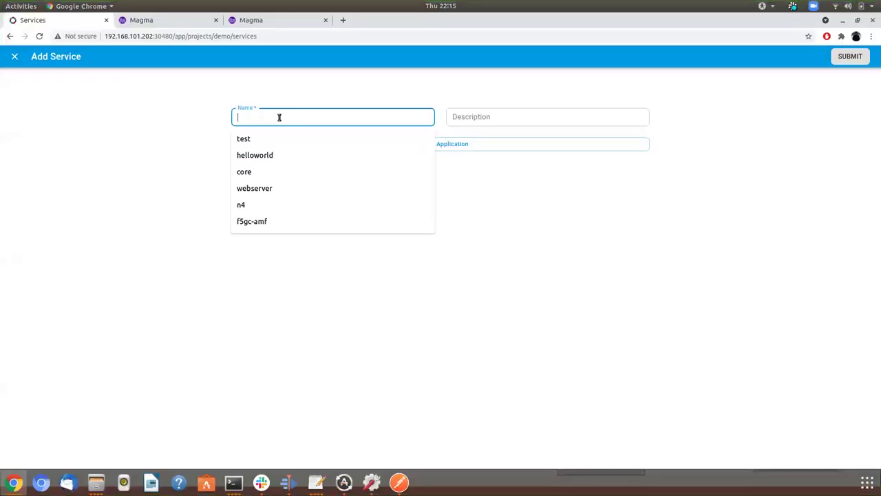
pyautogui.write('acce')
pyautogui.press('Down')
pyautogui.press('Tab')
# Add application agw with package agw.tgz and config override profile.tar.gz, then submit the service
pyautogui.click(377, 146)
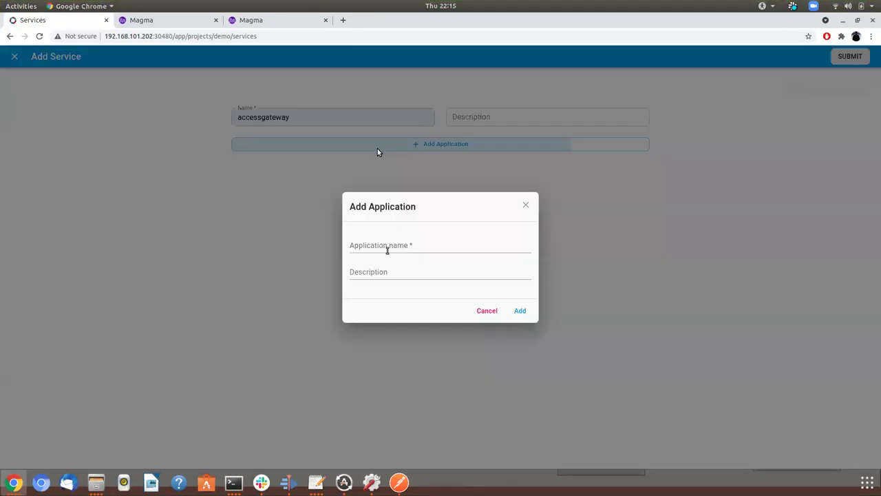
pyautogui.click(387, 249)
pyautogui.write('agw')
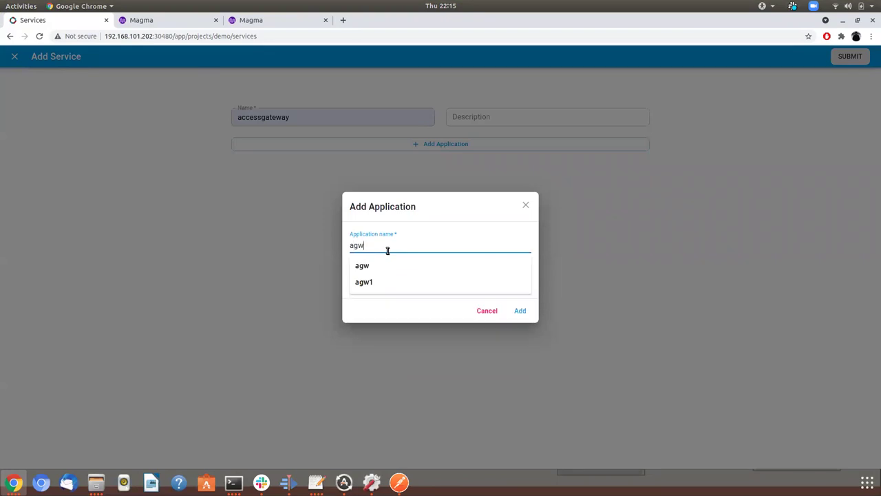
pyautogui.press('Tab')
pyautogui.click(520, 310)
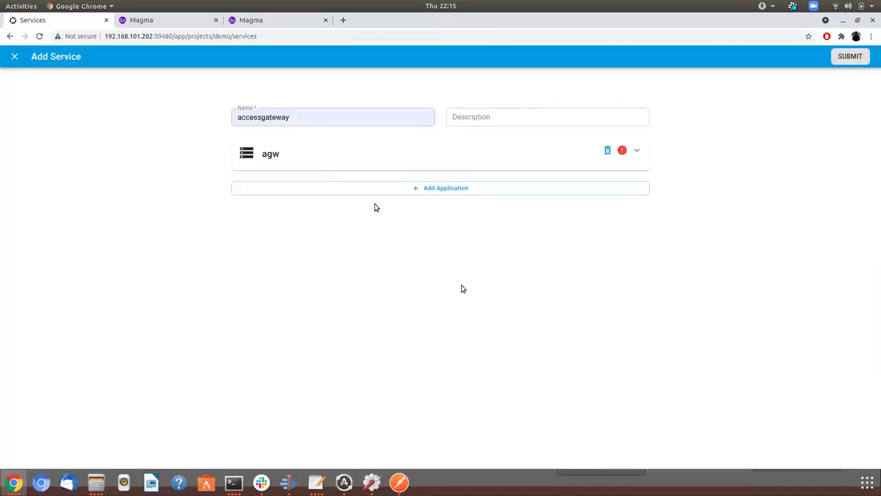
pyautogui.click(320, 163)
pyautogui.click(299, 245)
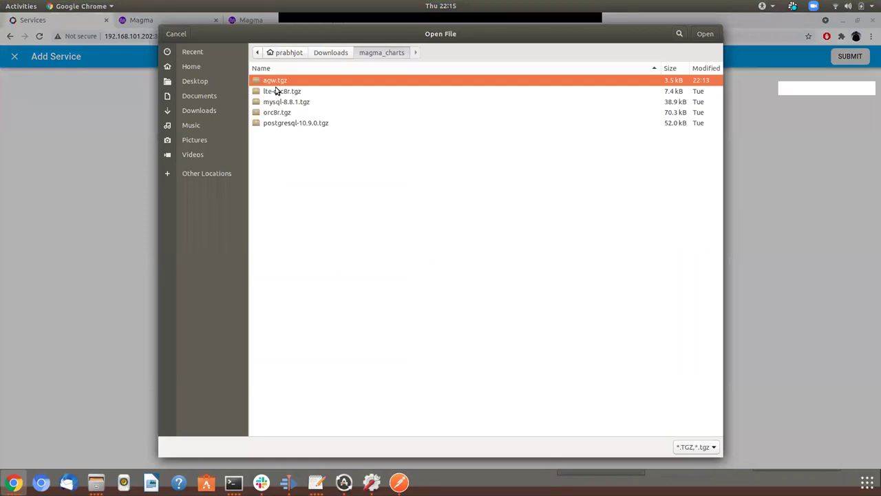
pyautogui.doubleClick(277, 81)
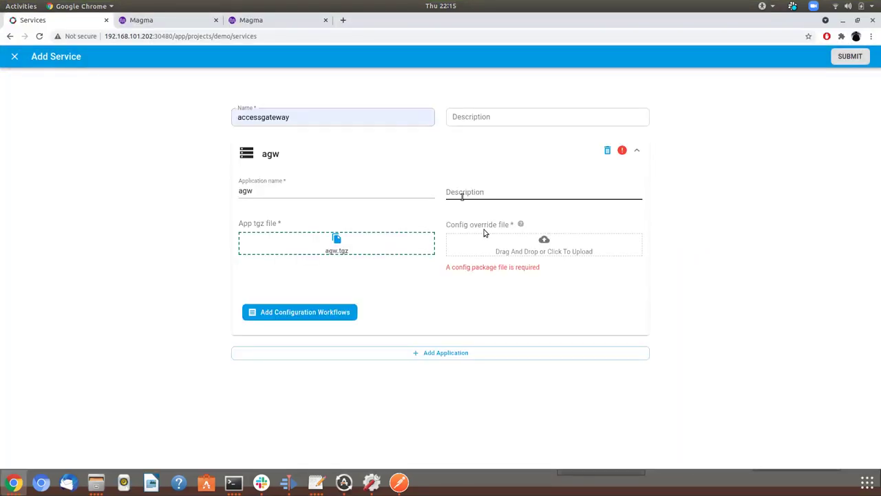
pyautogui.click(523, 245)
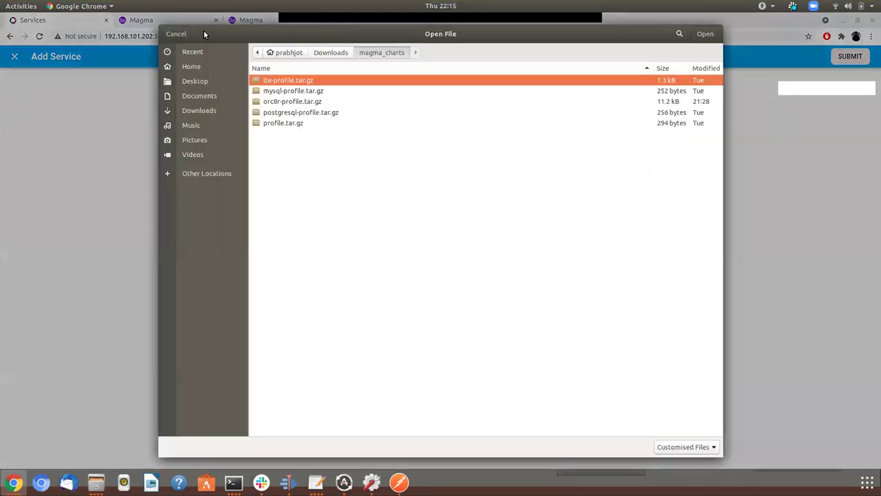
pyautogui.doubleClick(295, 122)
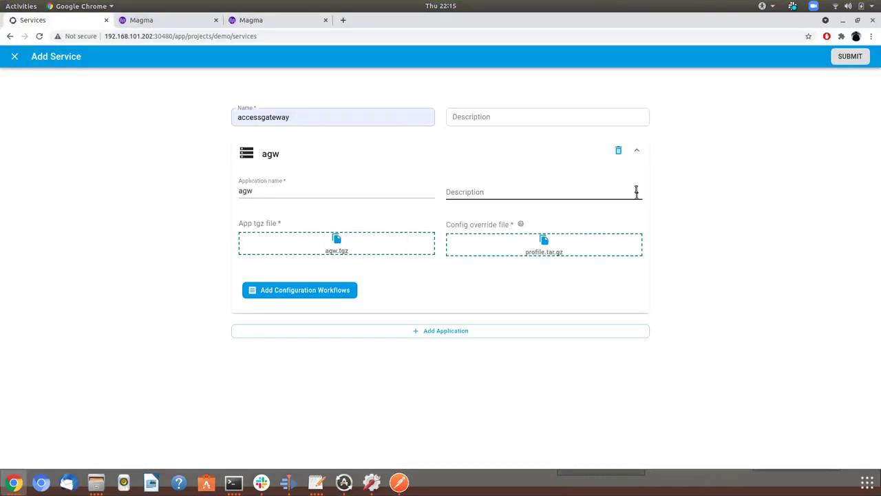
pyautogui.click(851, 56)
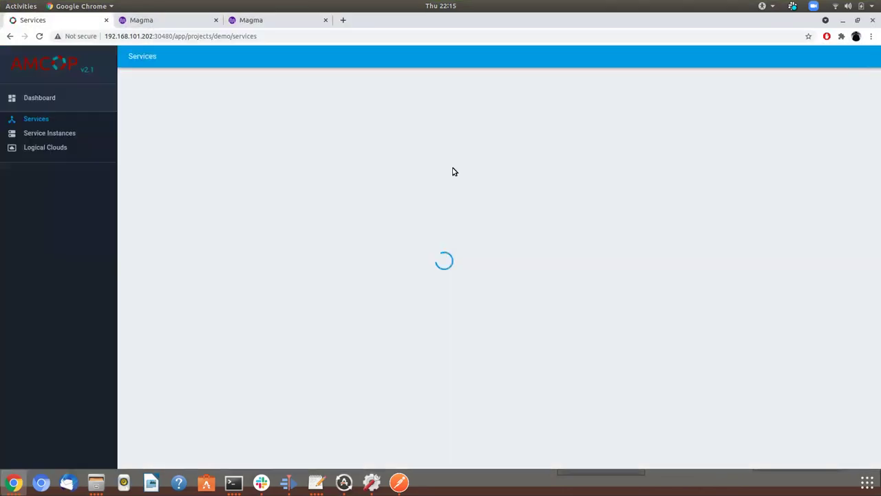
# Define service instance agw, version m1, for accessgateway v1 on logical cloud lc2
pyautogui.click(54, 135)
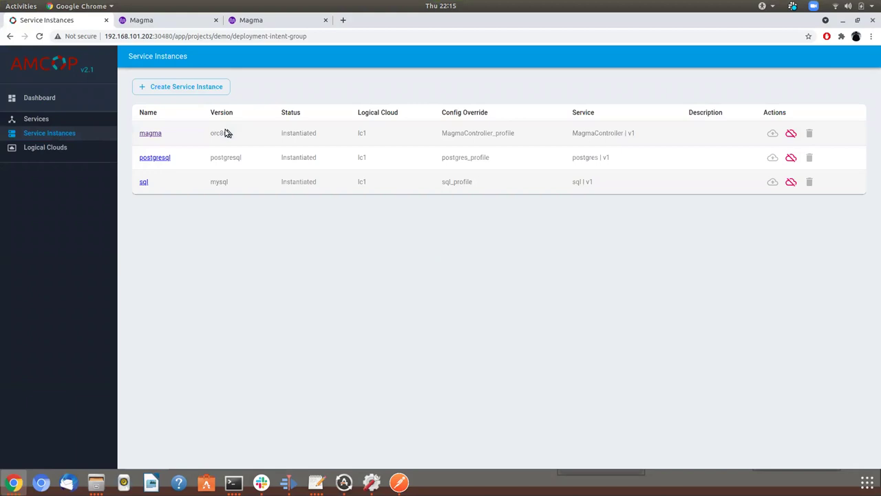
pyautogui.click(221, 87)
pyautogui.click(263, 249)
pyautogui.write('agw')
pyautogui.press('Tab')
pyautogui.write('m1')
pyautogui.press('Tab')
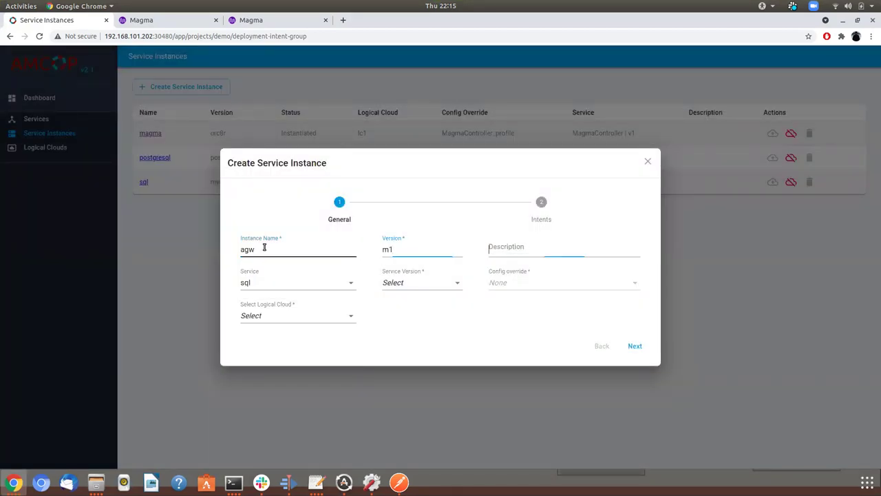
pyautogui.click(284, 284)
pyautogui.click(273, 334)
pyautogui.click(395, 286)
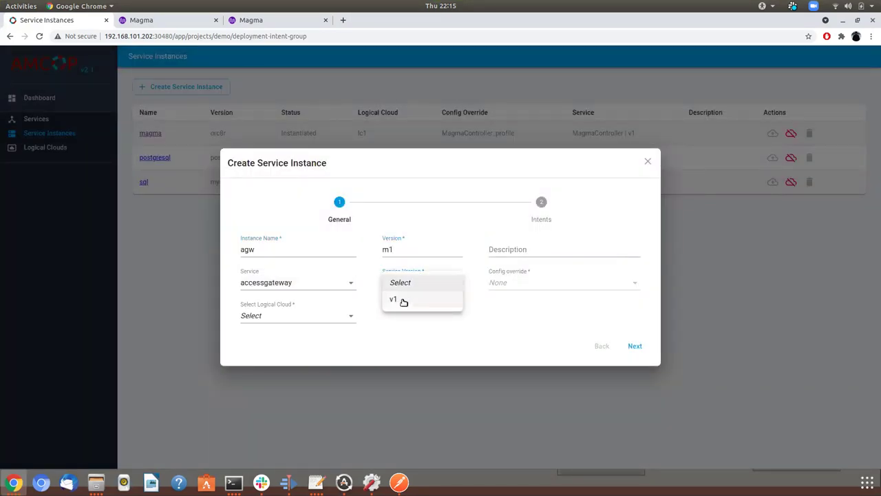
pyautogui.click(399, 301)
pyautogui.click(326, 318)
pyautogui.click(314, 349)
pyautogui.click(634, 346)
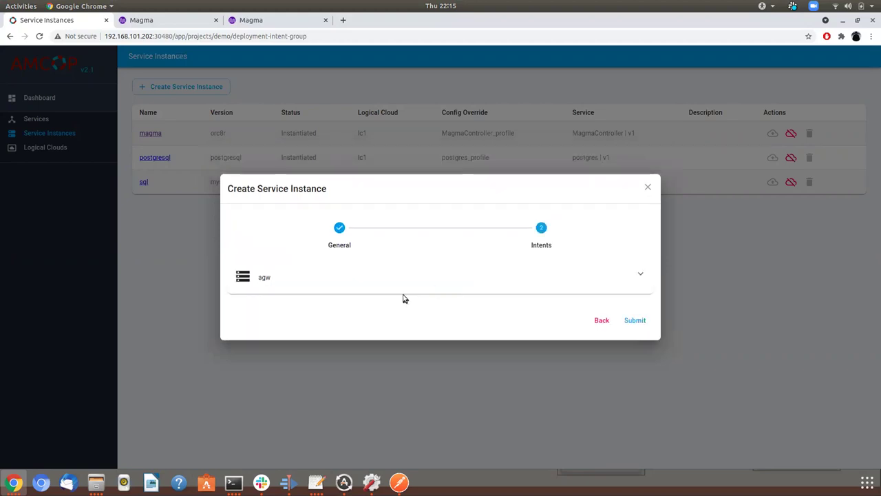
# Place agw on cluster kud with an interface on network test, subnet1, and submit
pyautogui.click(310, 260)
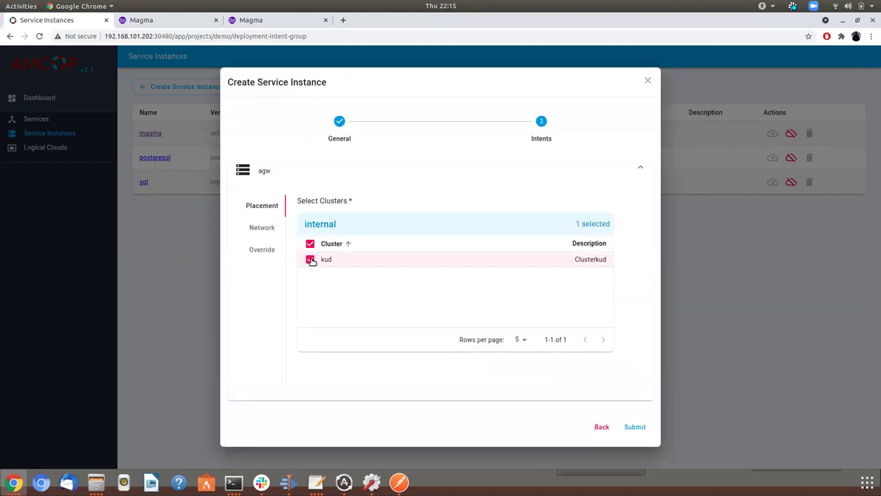
pyautogui.click(261, 228)
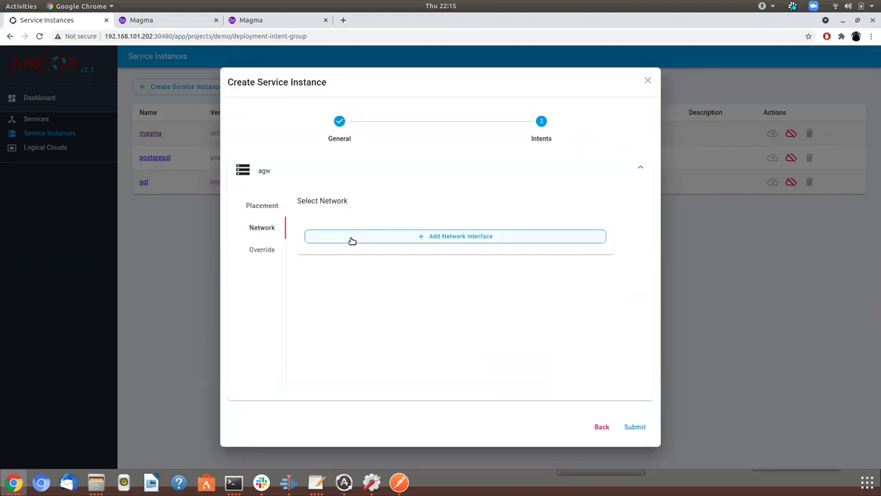
pyautogui.click(351, 236)
pyautogui.click(351, 241)
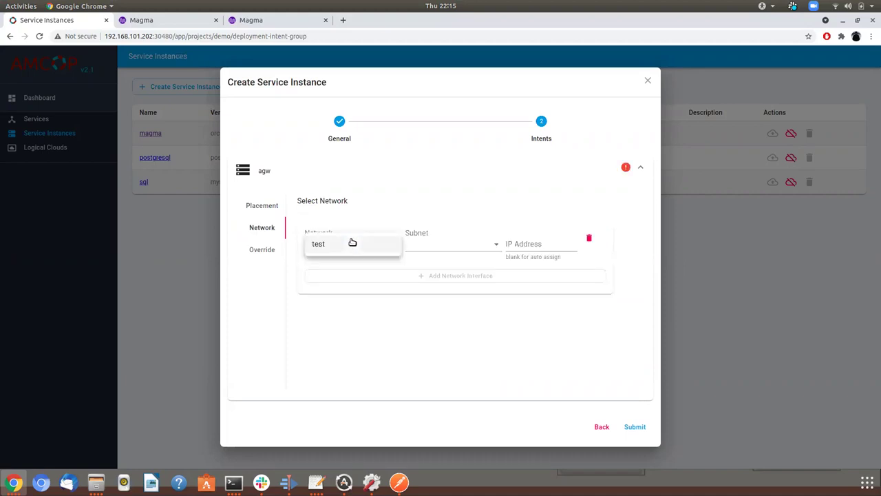
pyautogui.click(351, 245)
pyautogui.click(428, 243)
pyautogui.click(430, 245)
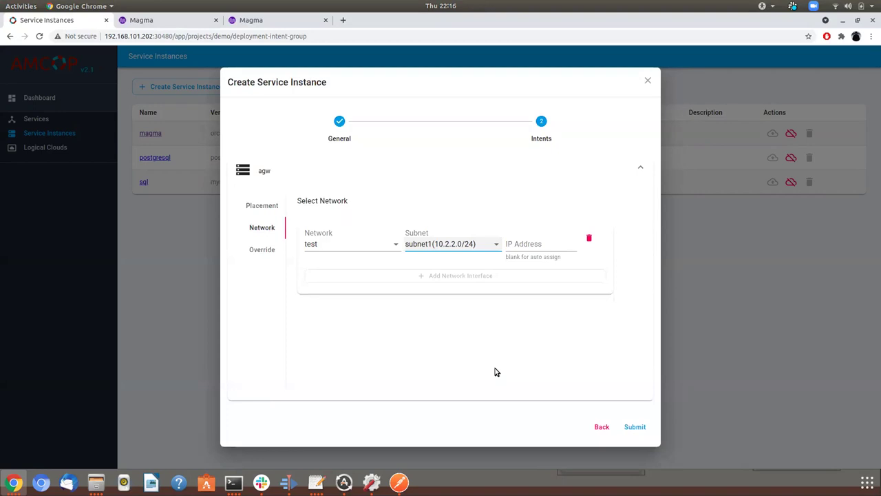
pyautogui.click(635, 428)
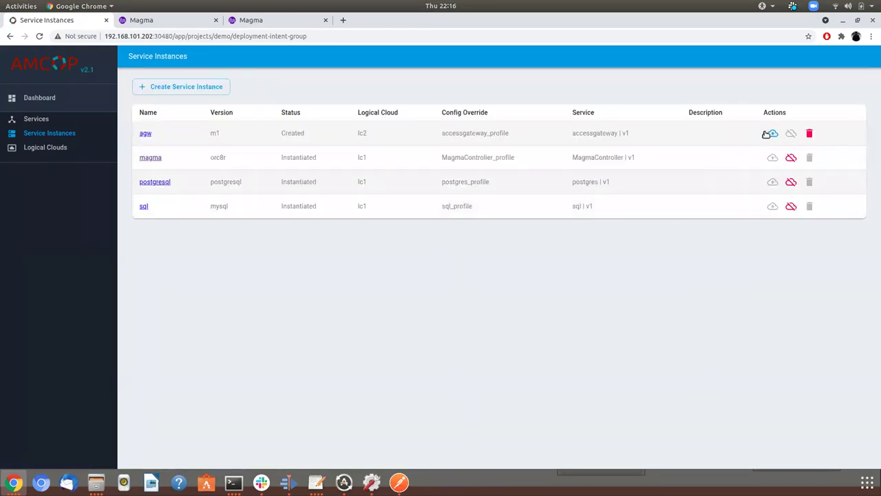
# Instantiate the agw service instance
pyautogui.click(771, 134)
pyautogui.click(504, 284)
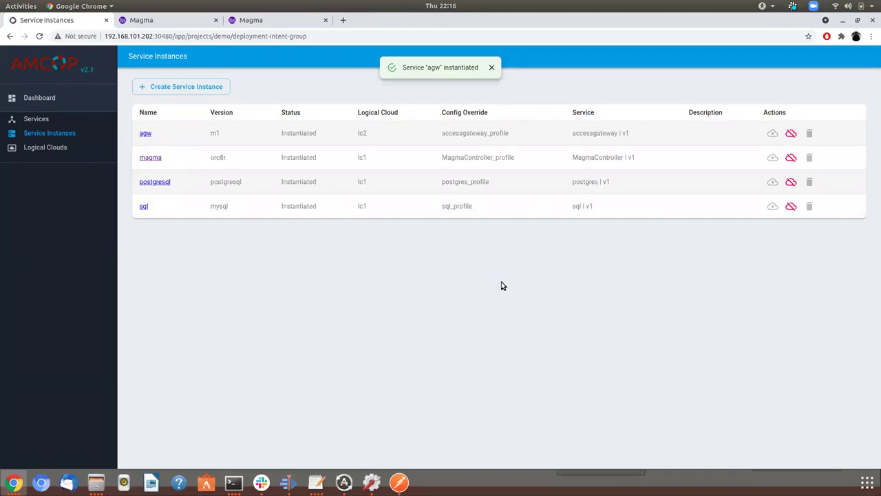
pyautogui.hotkey('alt', 'Tab')
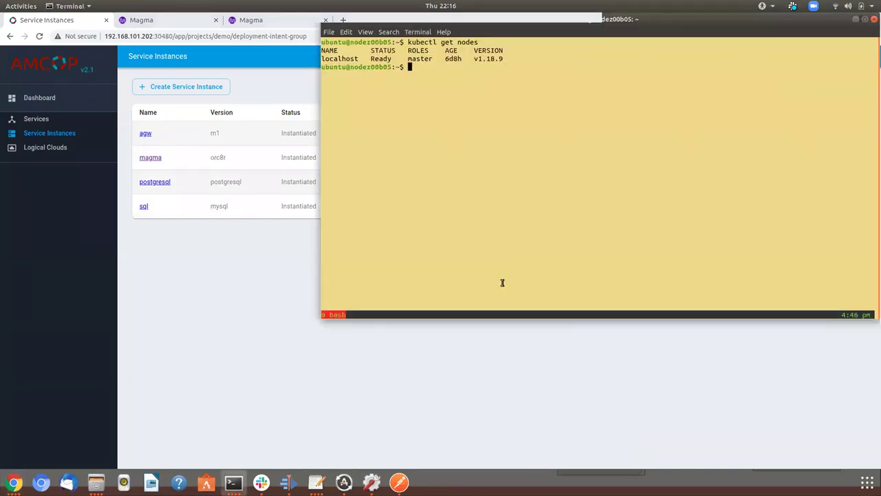
# Run kubectl get pod to confirm m1-agw is Running, copy its name, and open a second tmux window
pyautogui.write('bectl get pod')
pyautogui.press('Left')
pyautogui.press('Left')
pyautogui.press('Left')
pyautogui.press('Left')
pyautogui.press('Left')
pyautogui.press('Left')
pyautogui.press('Left')
pyautogui.press('Return')
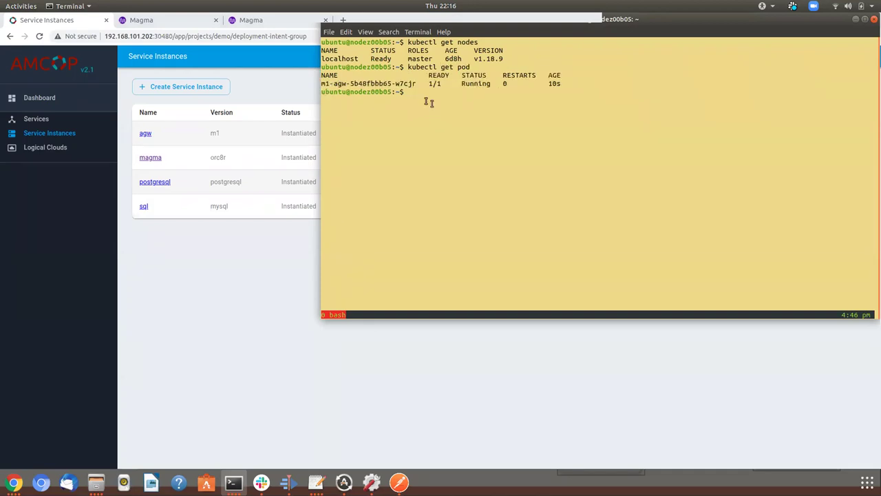
pyautogui.tripleClick(377, 83)
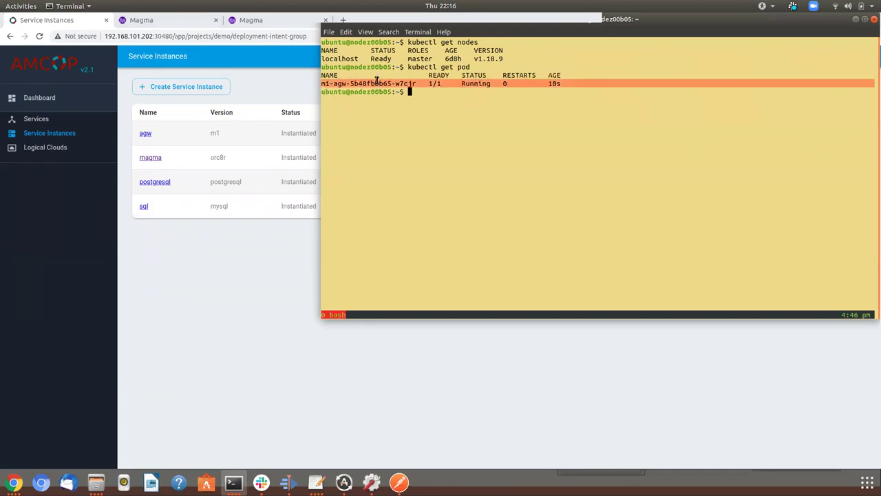
pyautogui.doubleClick(376, 82)
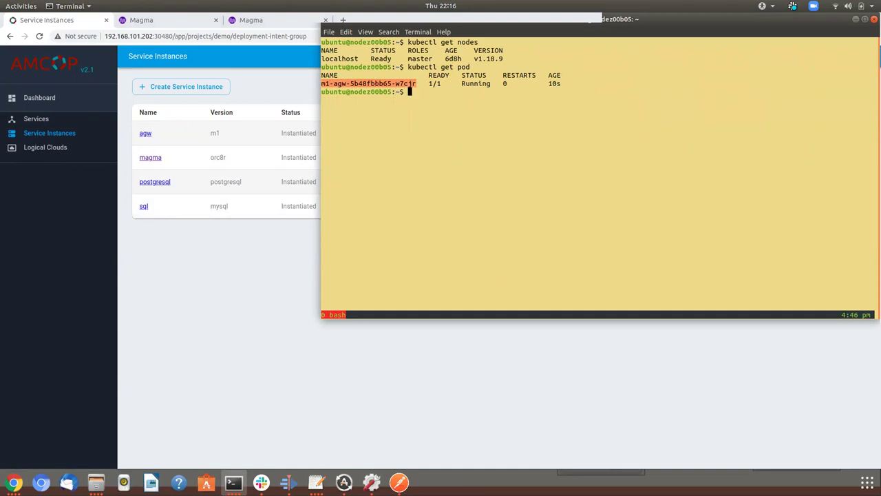
pyautogui.hotkey('ctrl', 'b')
pyautogui.write('ckubectl')
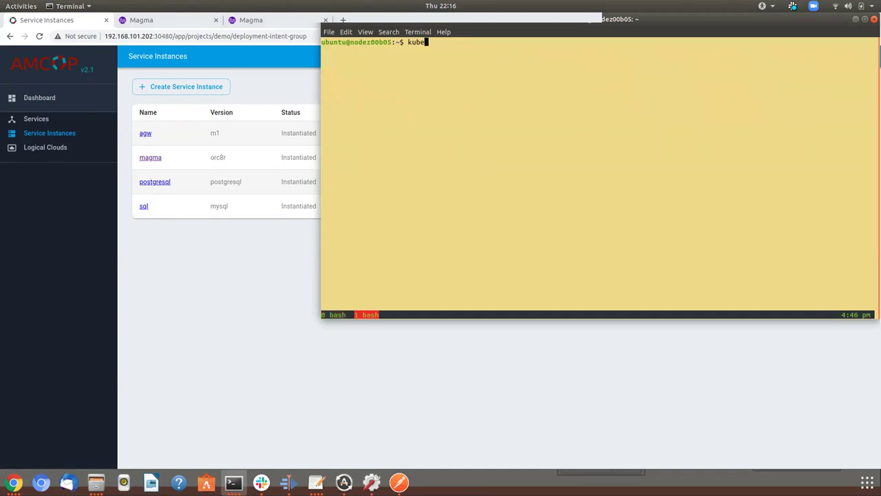
pyautogui.write(' attach -it m1-agw-')
# Attach to the m1-agw pod console with kubectl attach -it and log in as admin with the account password
pyautogui.press('Tab')
pyautogui.press('Return')
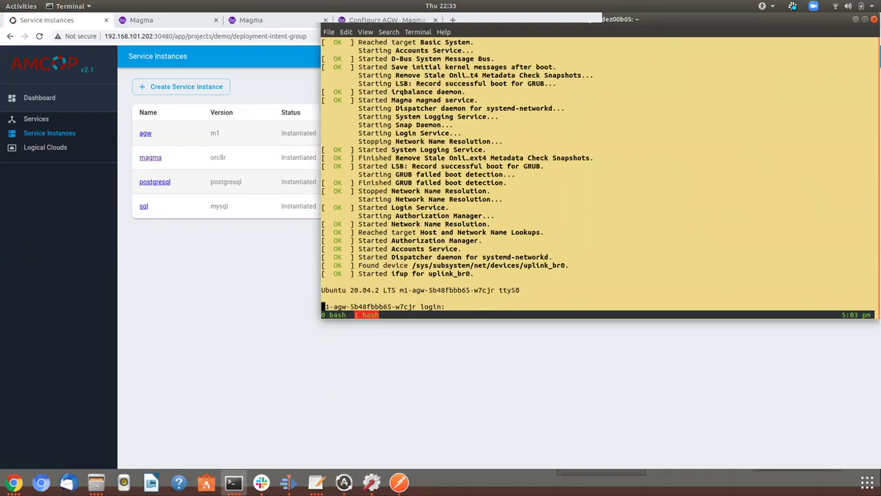
pyautogui.press('Return')
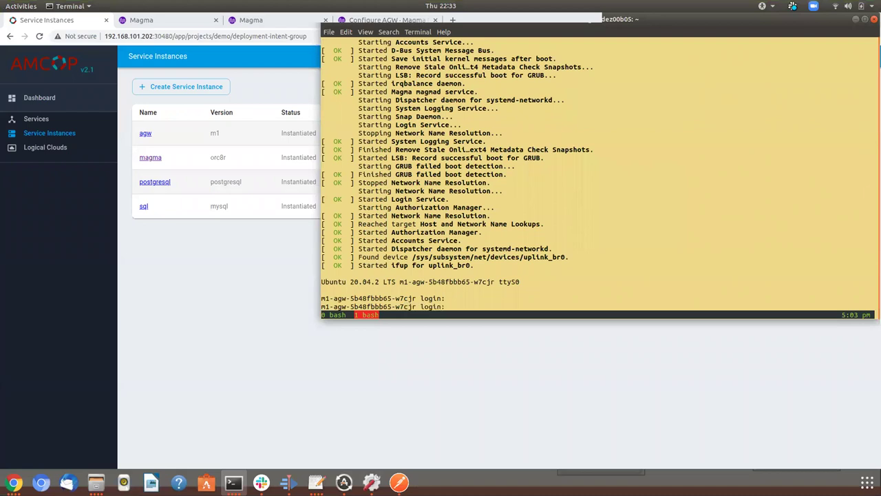
pyautogui.write('admin')
pyautogui.press('Return')
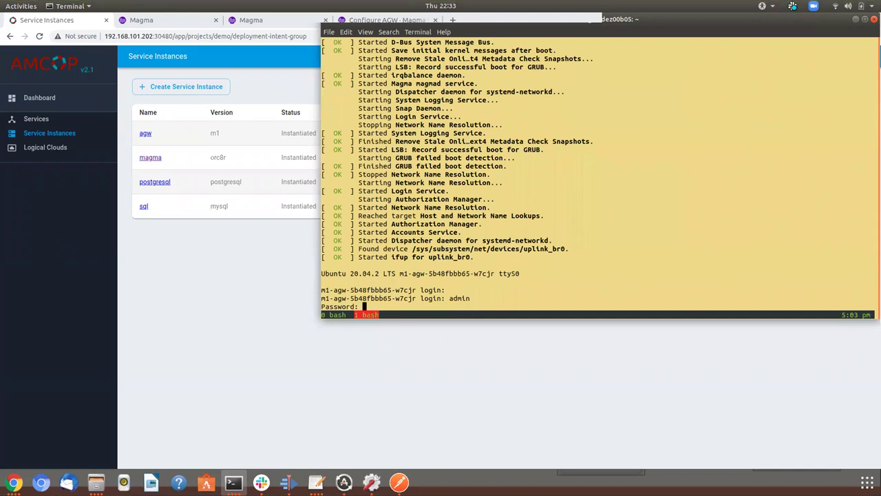
pyautogui.press('Return')
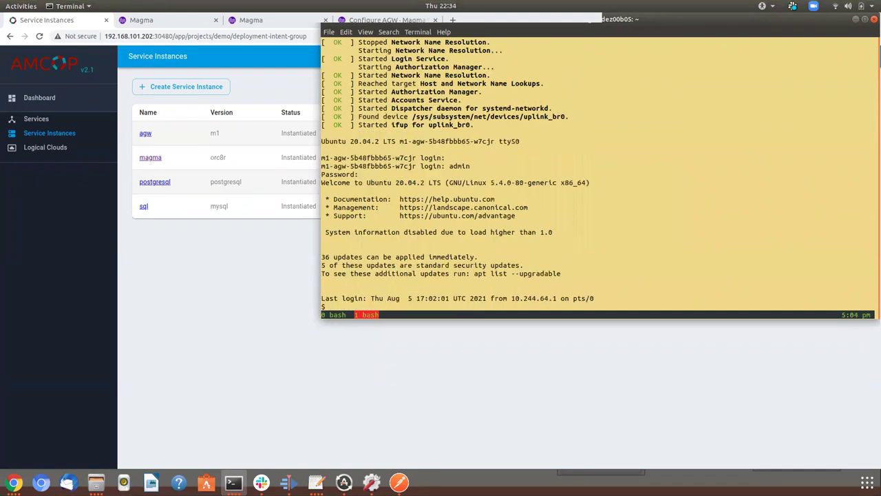